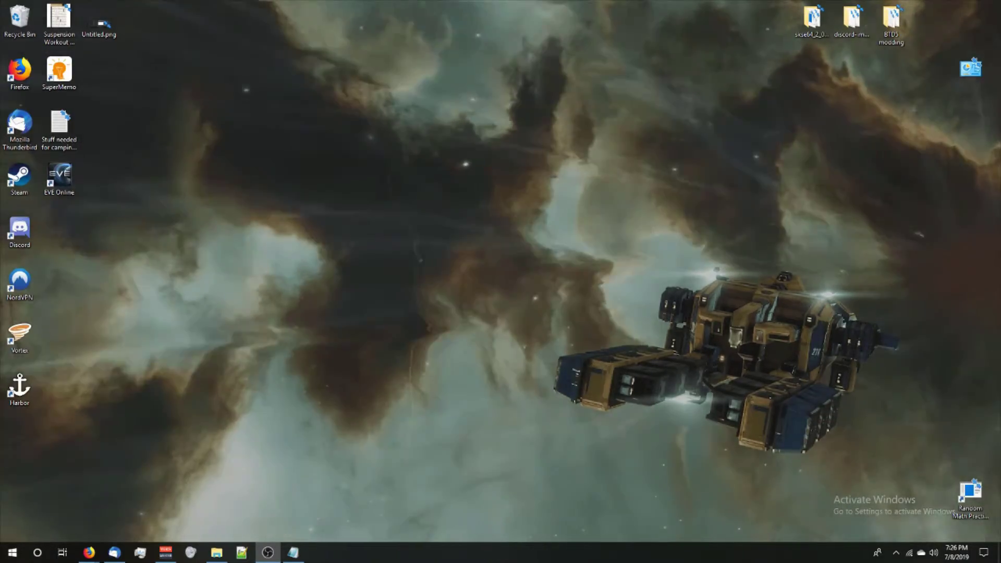
# Create a new folder named "discord stuff" on the desktop.
pyautogui.rightClick(472, 246)
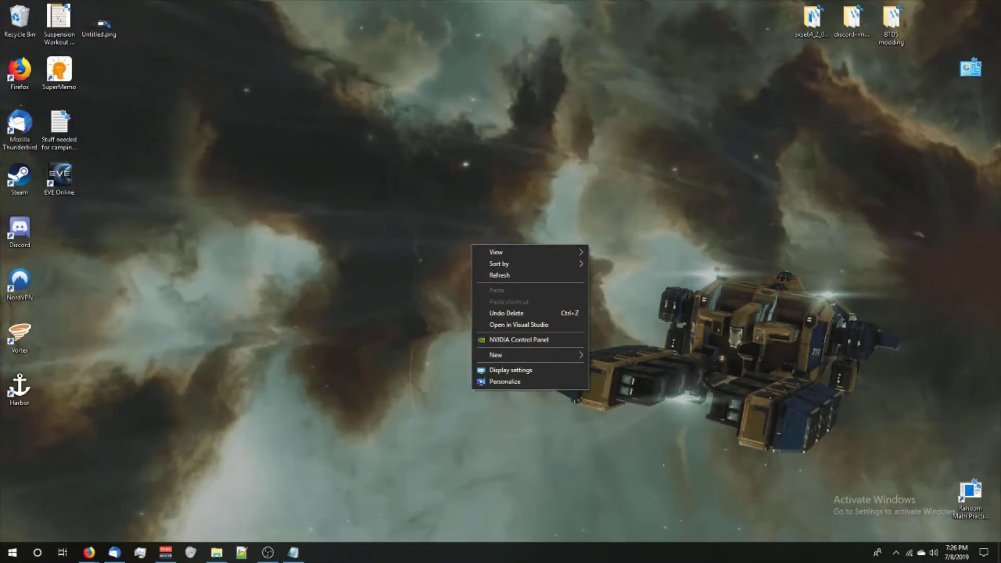
pyautogui.moveTo(497, 355)
pyautogui.click(615, 356)
pyautogui.write('Discord')
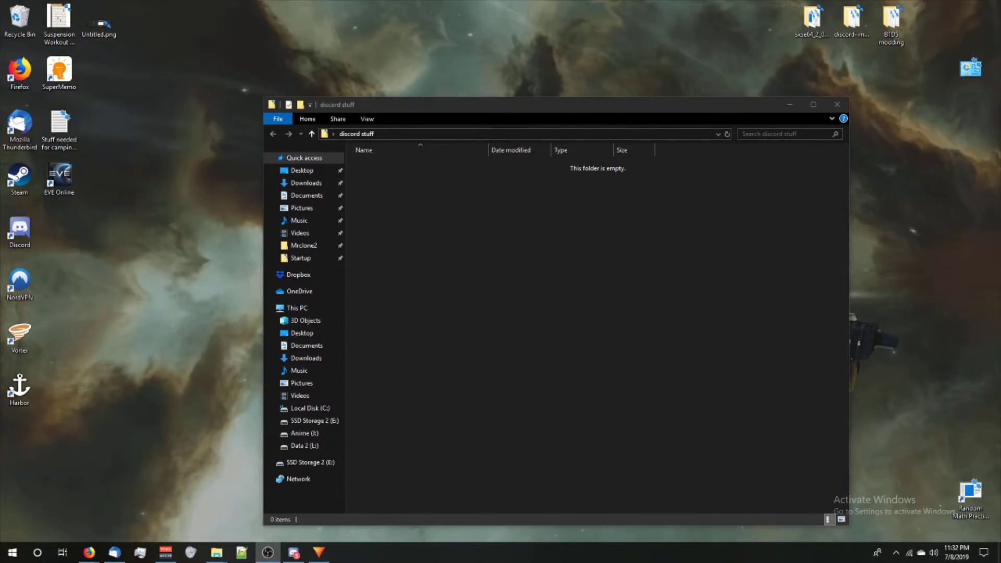
# Create a subfolder named "pictures" inside the discord stuff folder.
pyautogui.rightClick(437, 239)
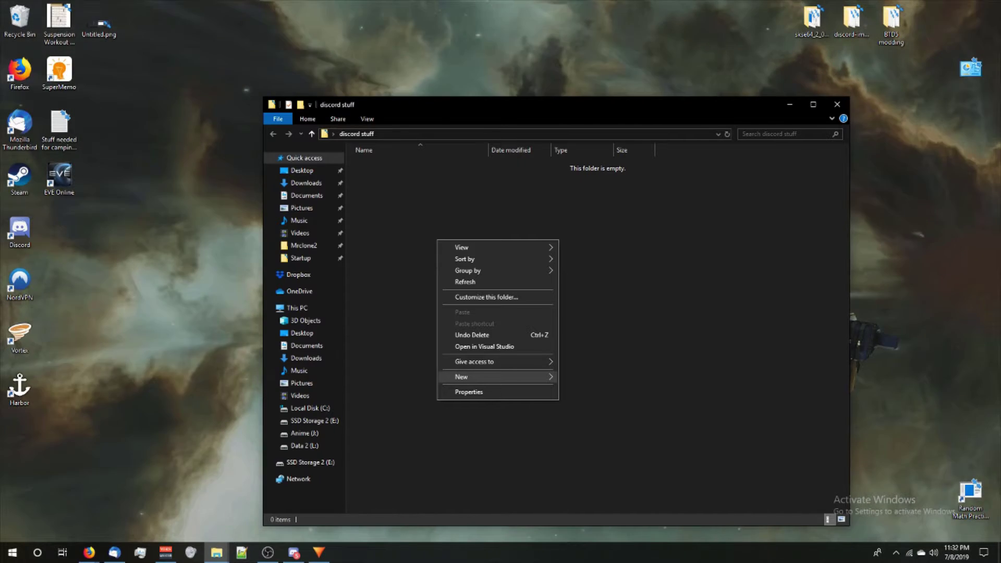
pyautogui.moveTo(498, 376)
pyautogui.click(581, 378)
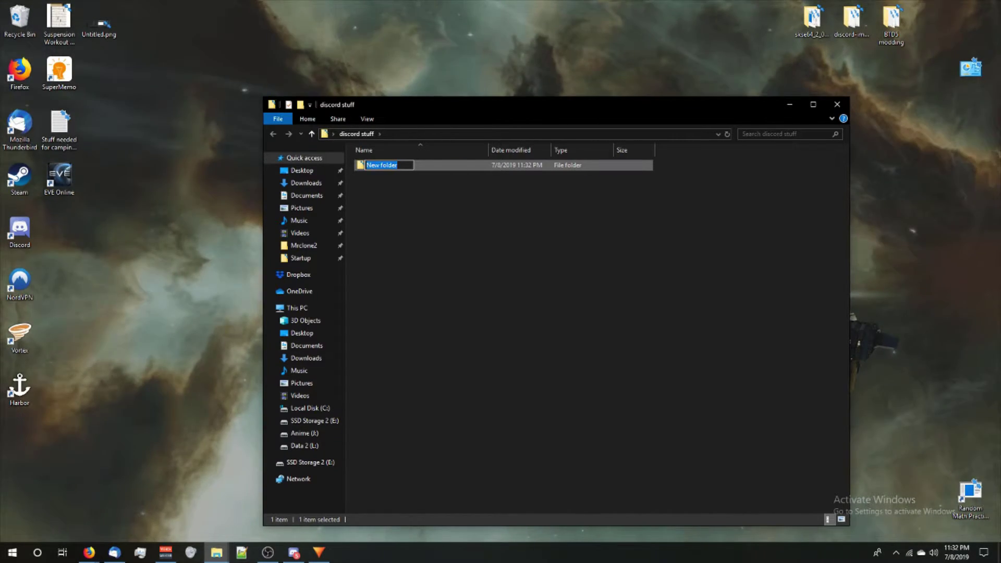
pyautogui.write('pictures')
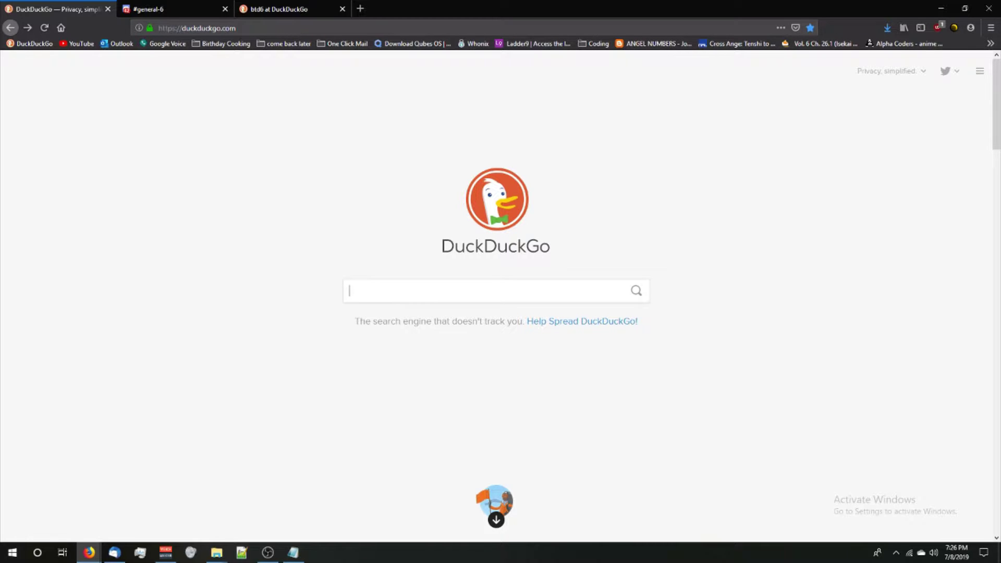
# Search the web for "discord image downloader" and open the Seklfreak/discord-image-downloader-go repository on GitHub.
pyautogui.write('discord imag')
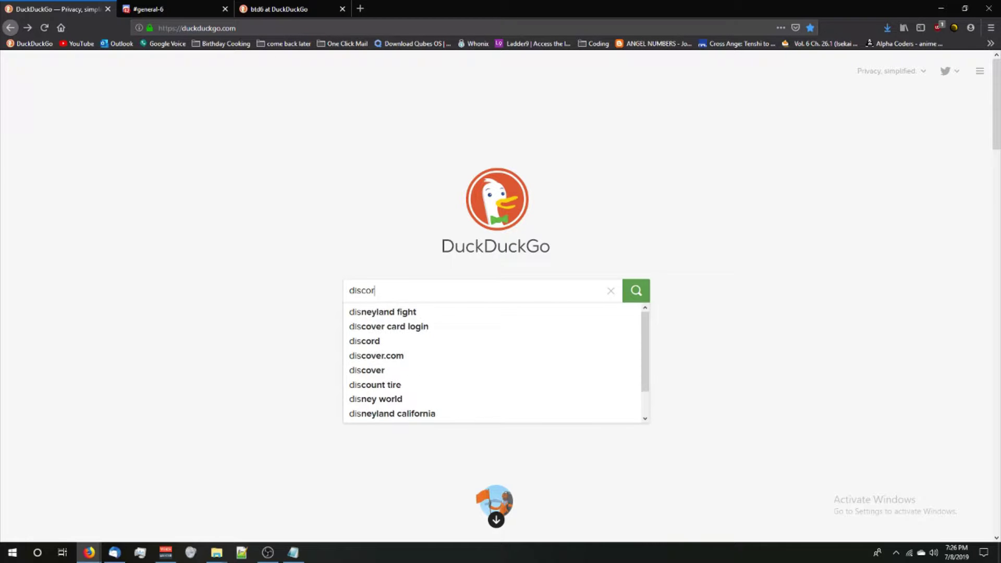
pyautogui.write('e downloader')
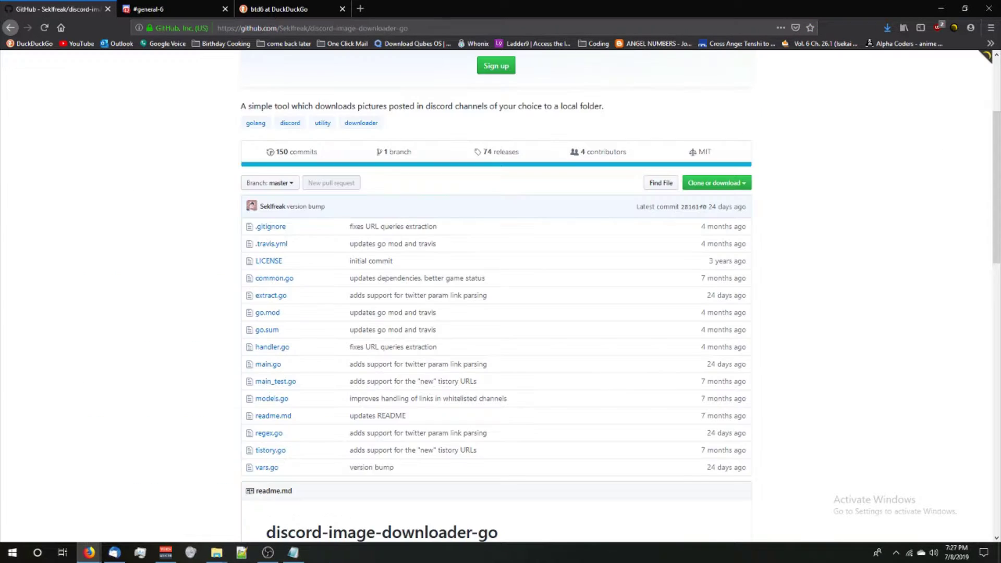
pyautogui.scroll(-2, 495, 297)
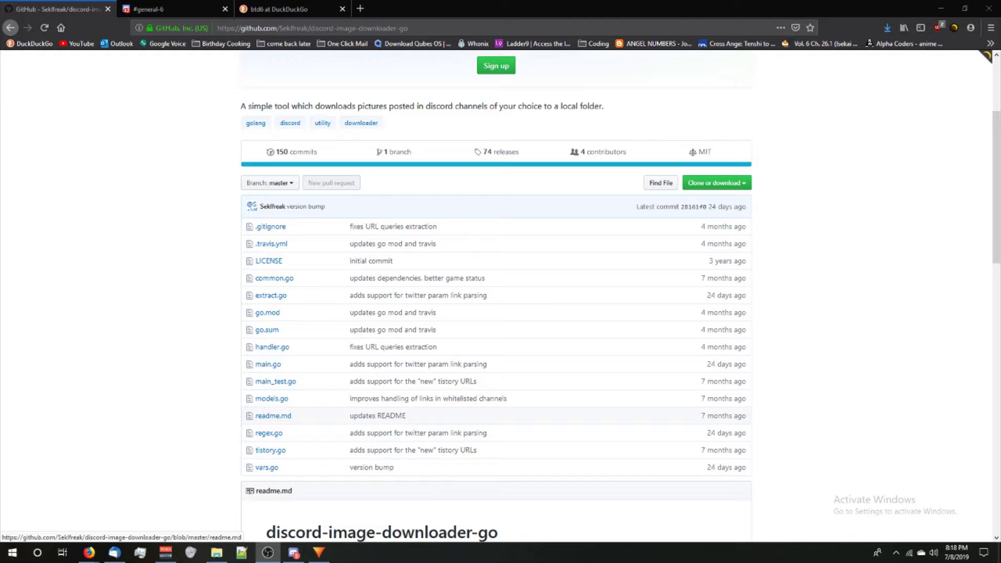
# Download discord-image-downloader-go-windows-amd64.exe from the repository's latest release into the Discord Stuff folder.
pyautogui.scroll(-8, 274, 416)
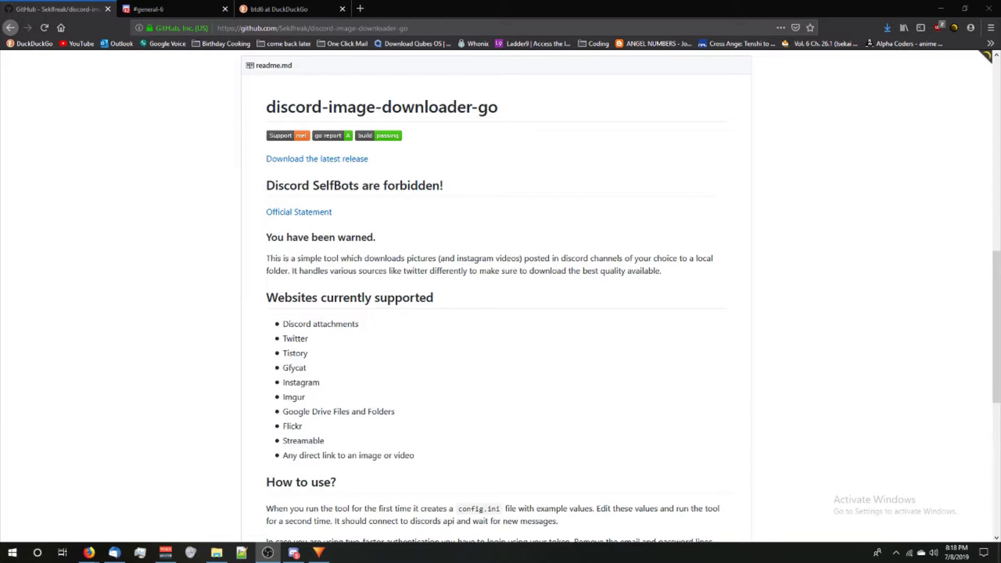
pyautogui.scroll(10, 495, 291)
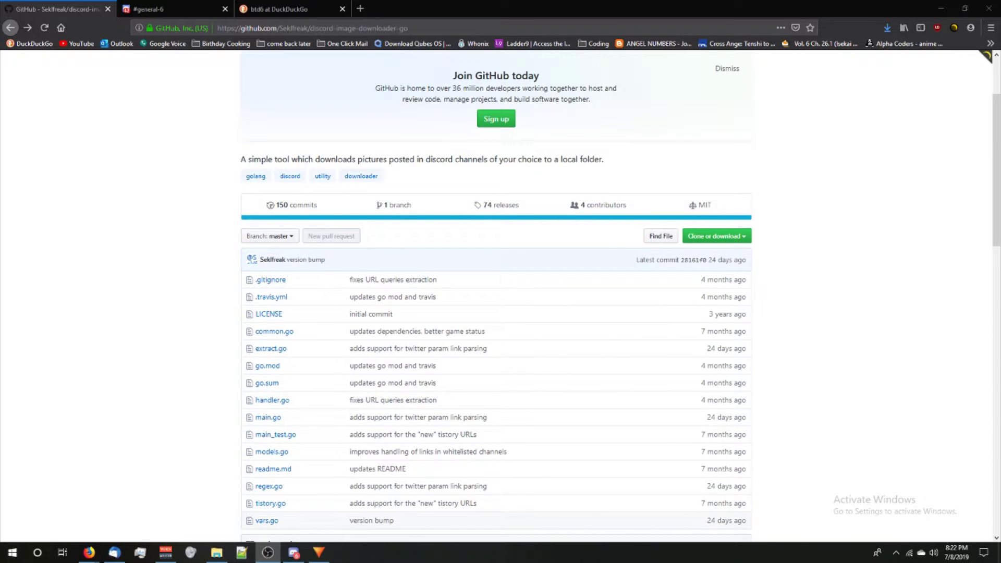
pyautogui.scroll(-5, 317, 371)
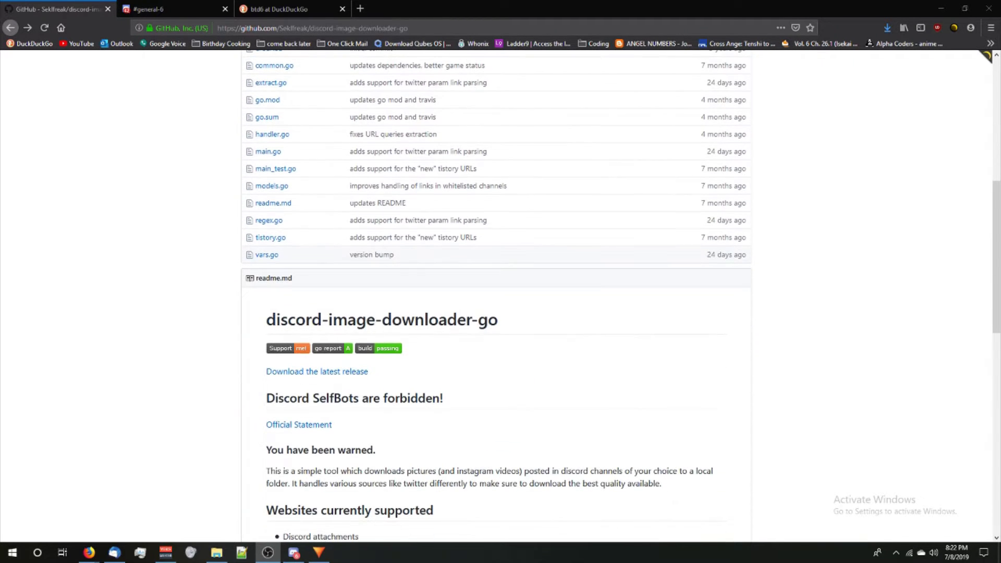
pyautogui.click(317, 371)
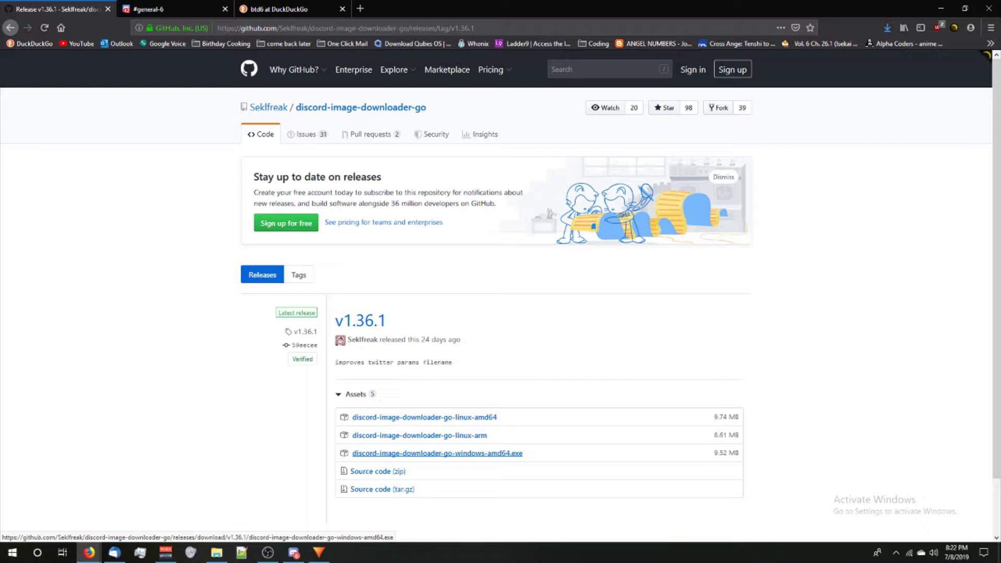
pyautogui.click(438, 453)
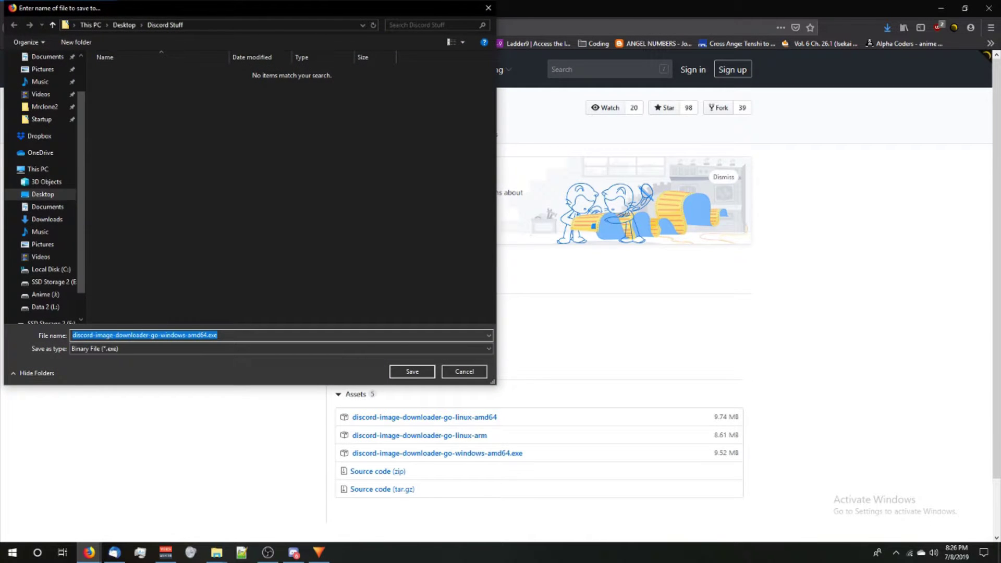
pyautogui.click(411, 371)
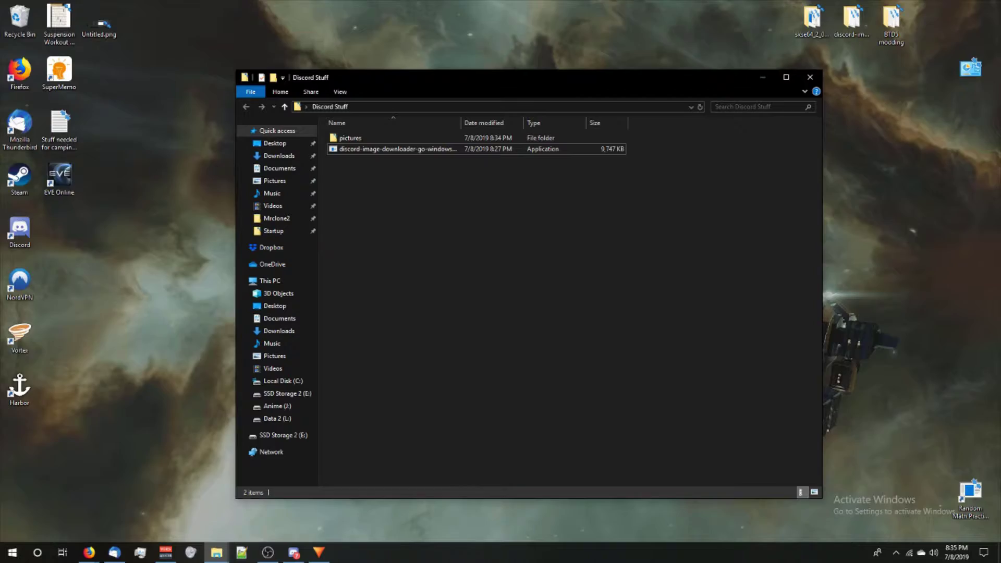
# Run the downloaded discord-image-downloader-go-windows-amd64.exe from the Discord Stuff folder despite its unverified publisher.
pyautogui.doubleClick(398, 149)
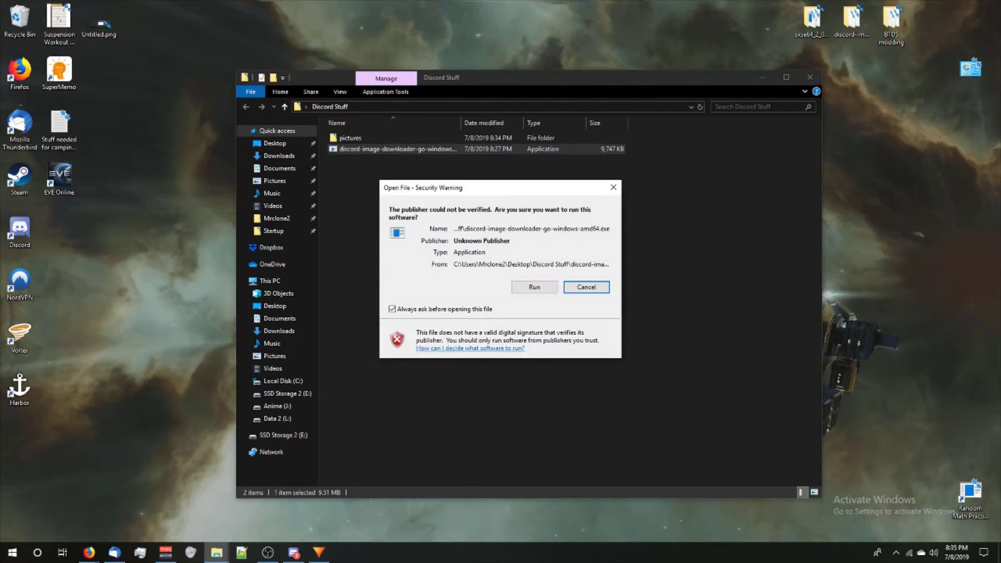
pyautogui.hotkey('alt', 'r')
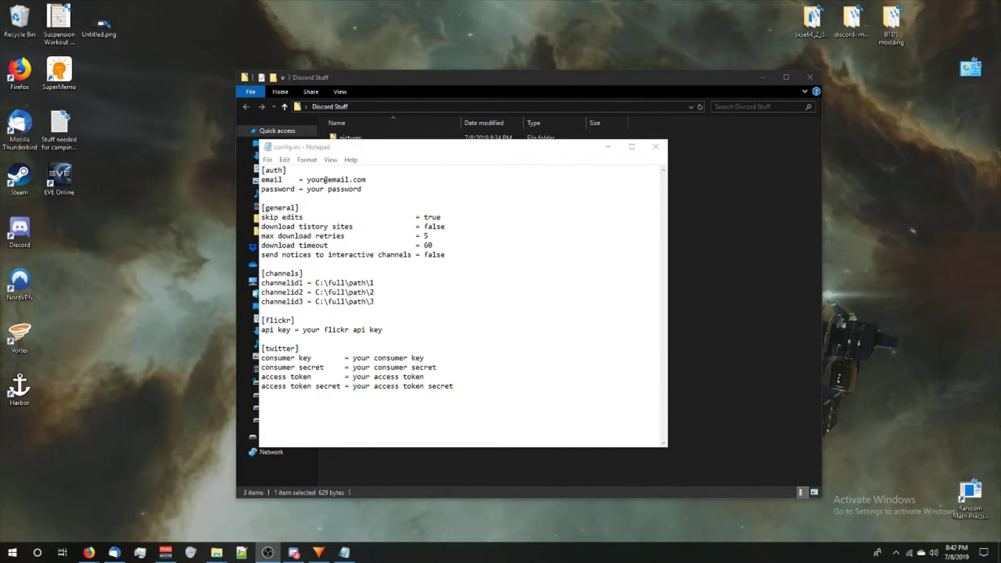
# Try setting skip edits to false in the general section of config.ini.
pyautogui.moveTo(262, 217); pyautogui.dragTo(319, 217)
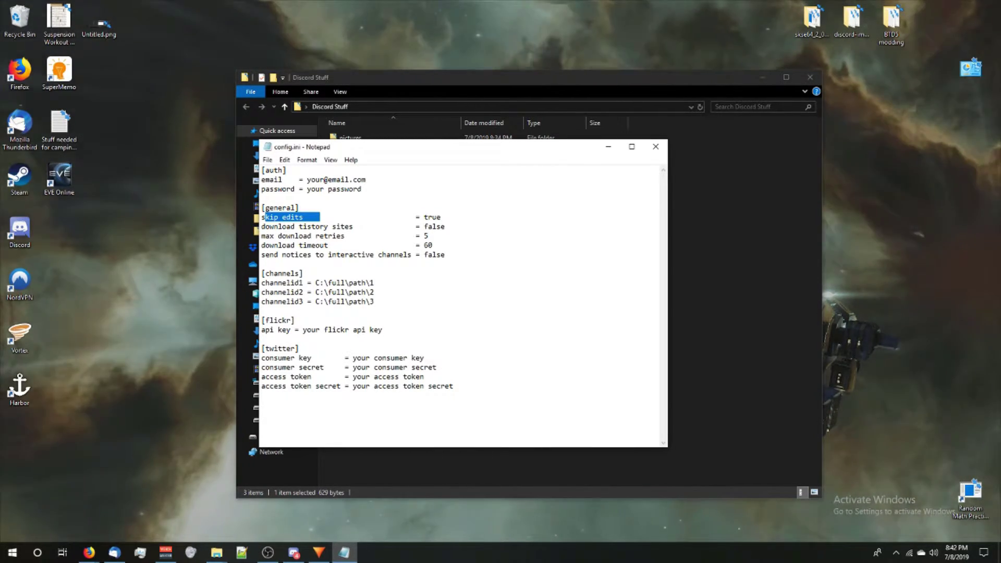
pyautogui.doubleClick(432, 217)
pyautogui.write('false')
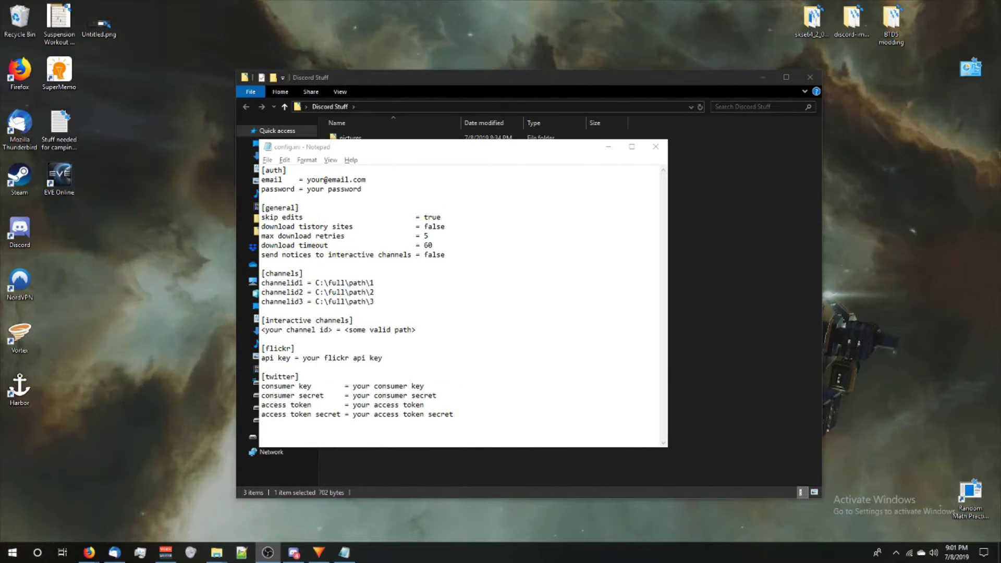
# Examine the channelid entries in config.ini alongside the general-6 channel open in the Firefox Discord tab.
pyautogui.doubleClick(282, 283)
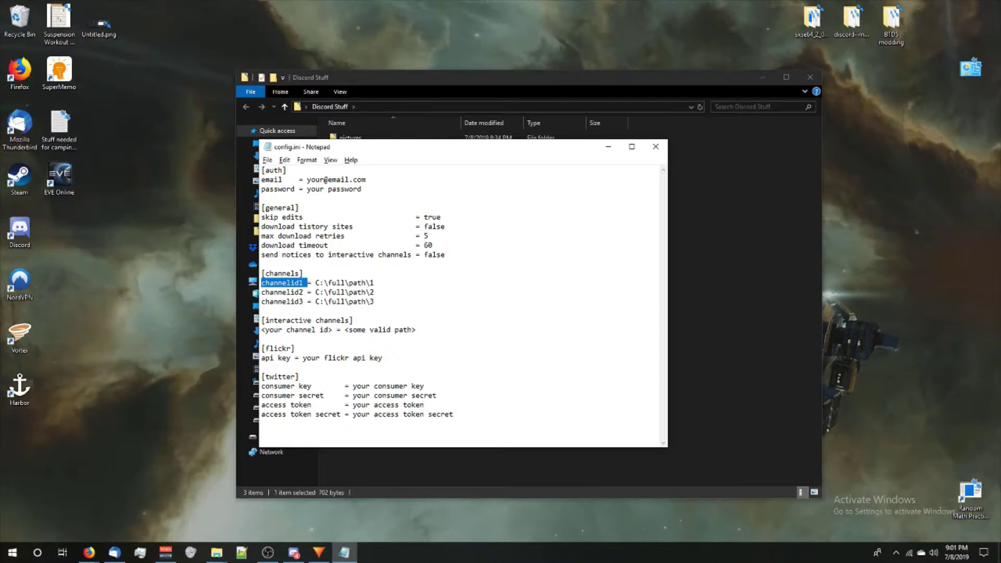
pyautogui.click(89, 553)
pyautogui.click(79, 534)
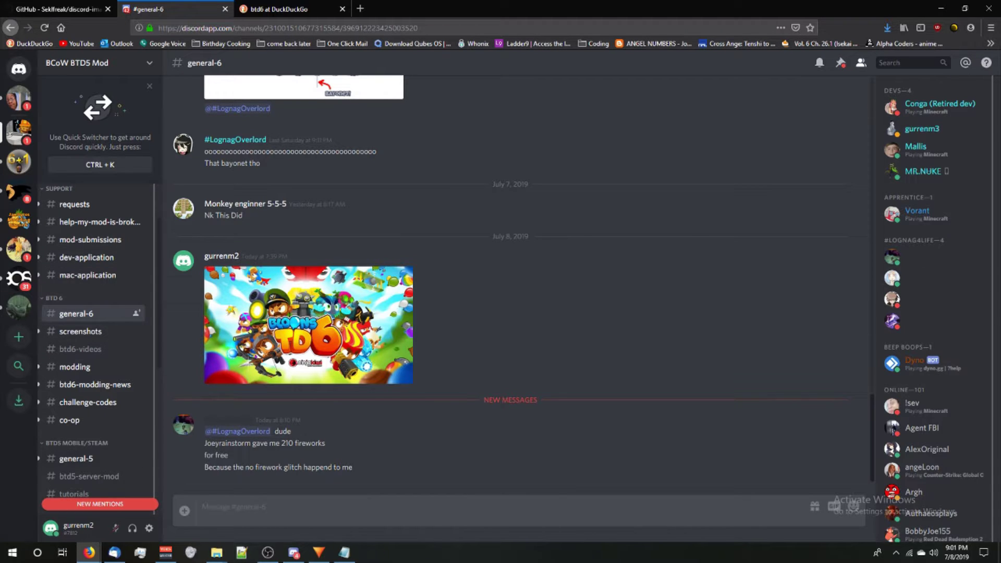
pyautogui.click(344, 552)
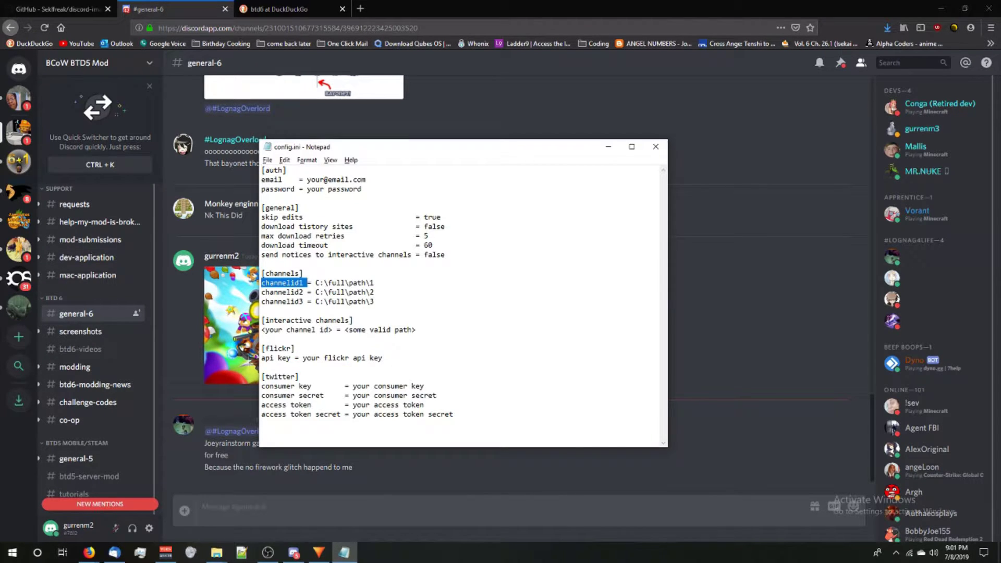
pyautogui.moveTo(261, 293); pyautogui.dragTo(261, 312)
pyautogui.hotkey('alt', 'Tab')
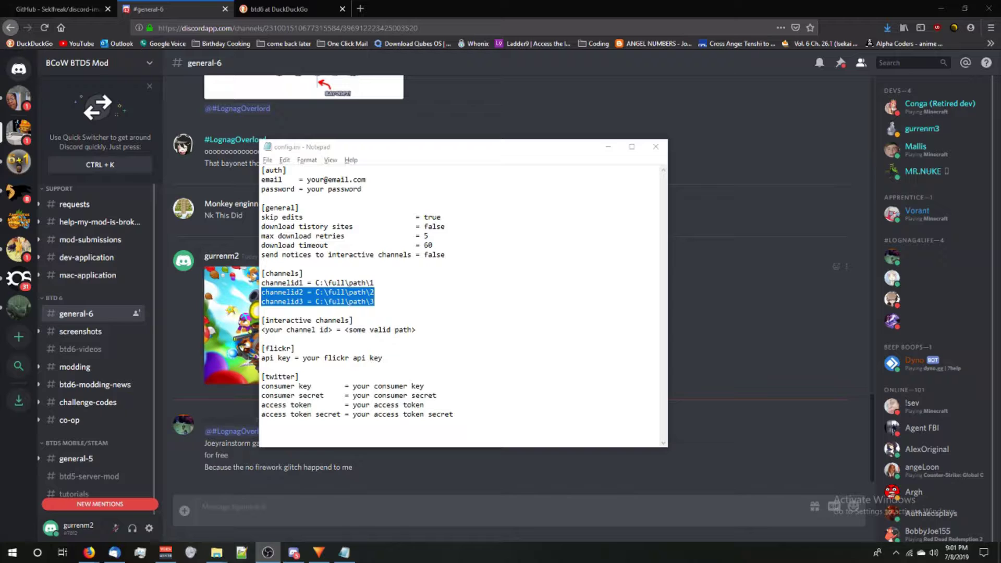
pyautogui.hotkey('alt', 'Tab')
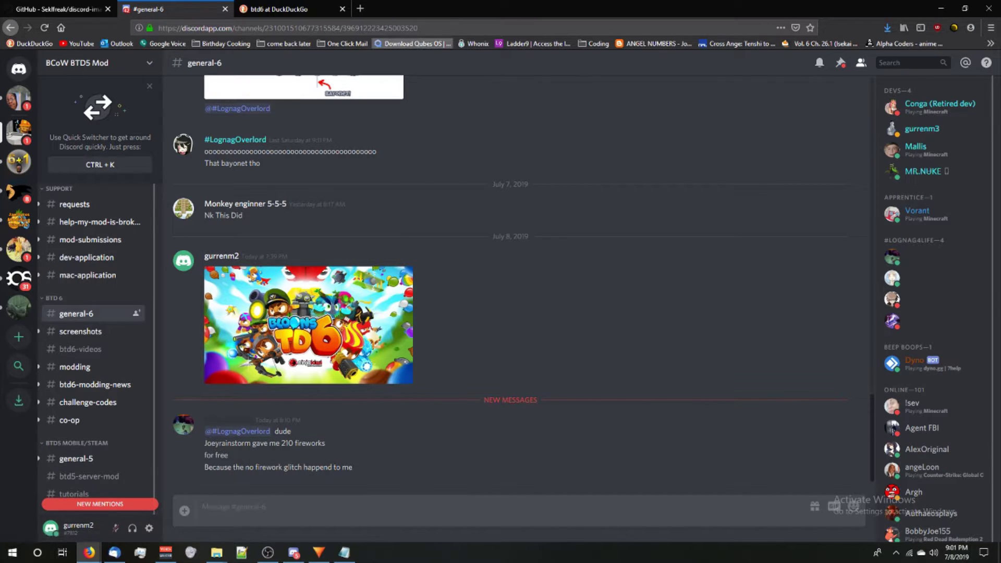
# Identify the server ID and the general-6 channel ID within the Discord page's web address.
pyautogui.moveTo(418, 28); pyautogui.dragTo(346, 28)
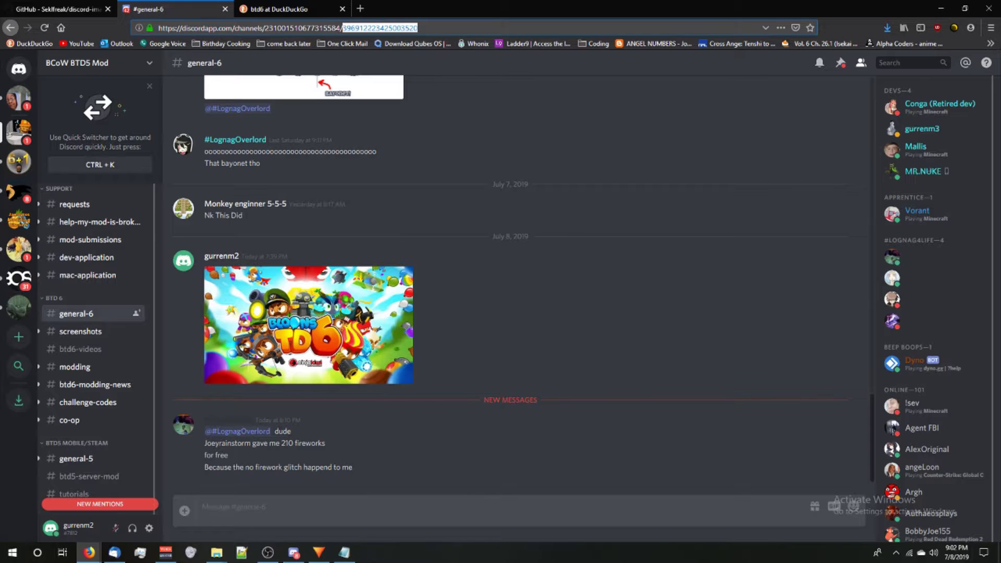
pyautogui.moveTo(264, 28); pyautogui.dragTo(337, 27)
pyautogui.moveTo(418, 28); pyautogui.dragTo(351, 28)
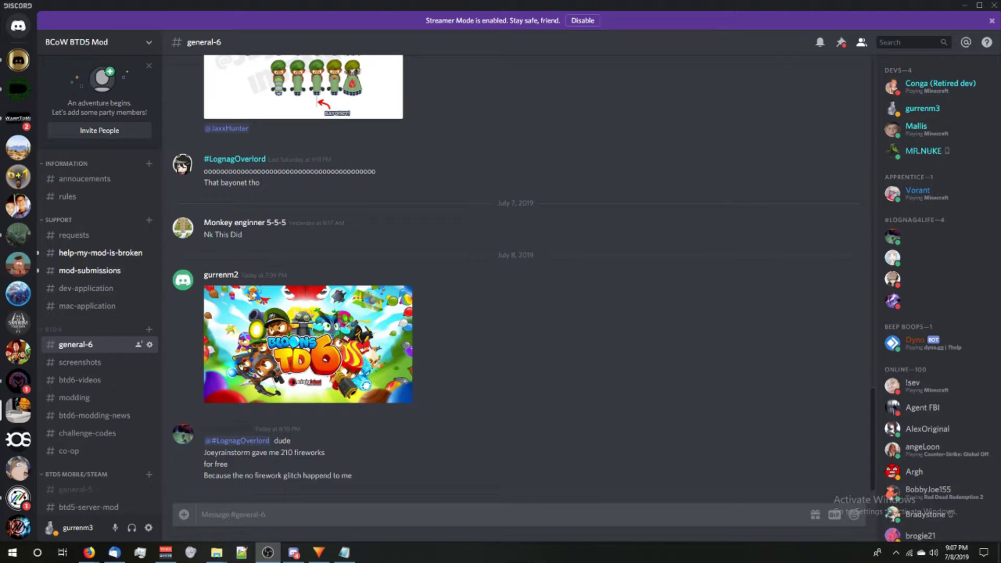
# Check that Developer Mode is enabled in the Appearance settings of the Discord desktop app.
pyautogui.click(149, 527)
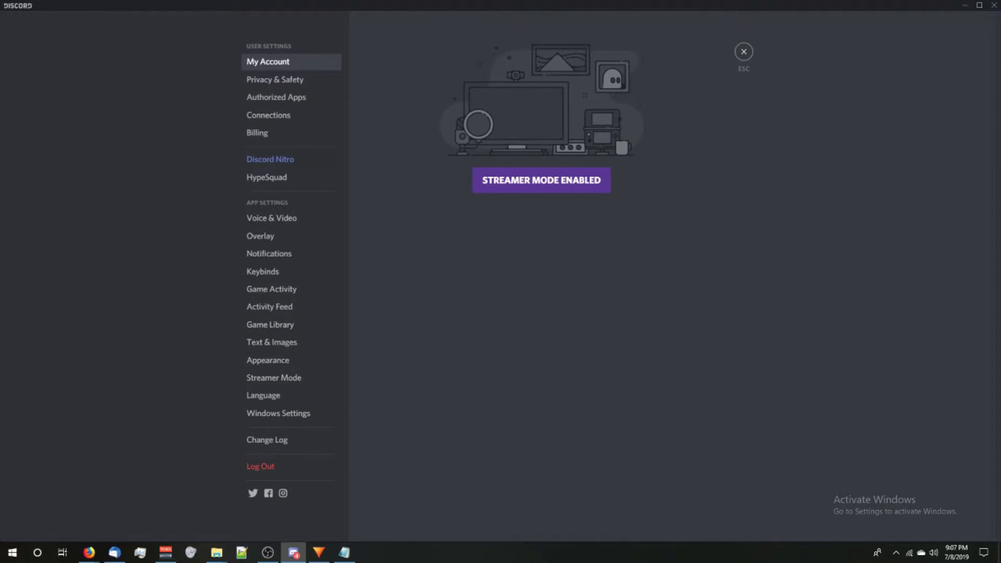
pyautogui.click(268, 360)
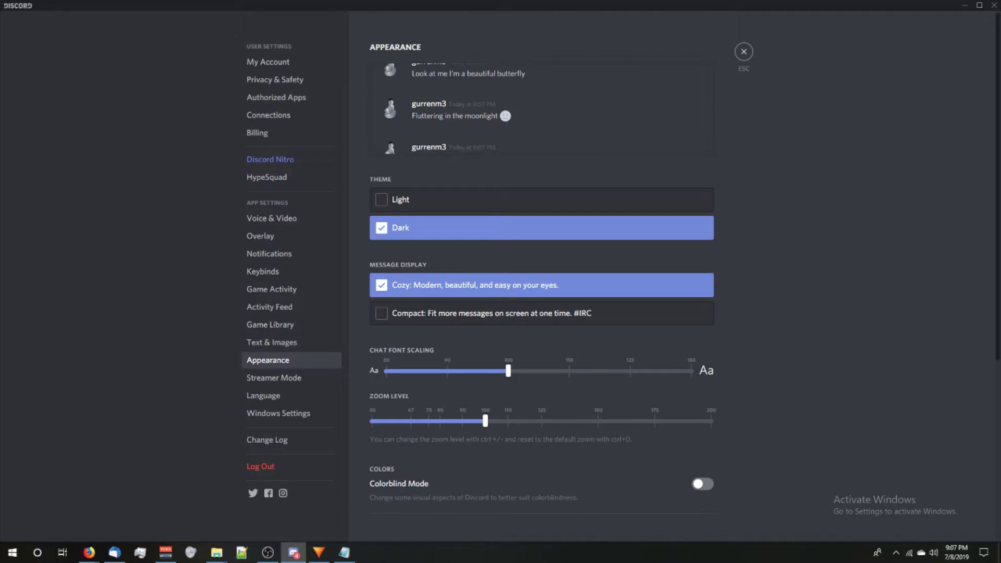
pyautogui.scroll(-5, 542, 277)
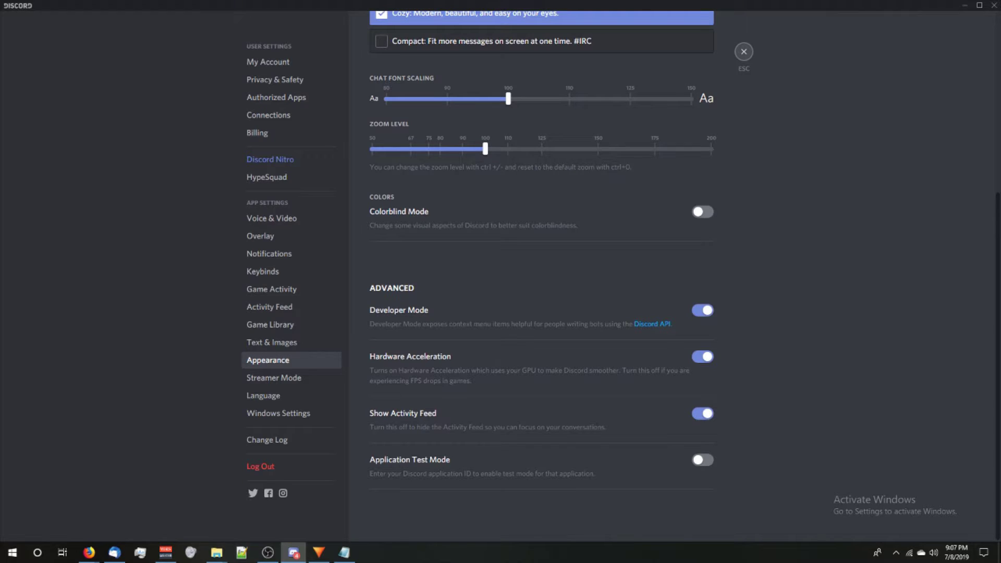
pyautogui.press('Escape')
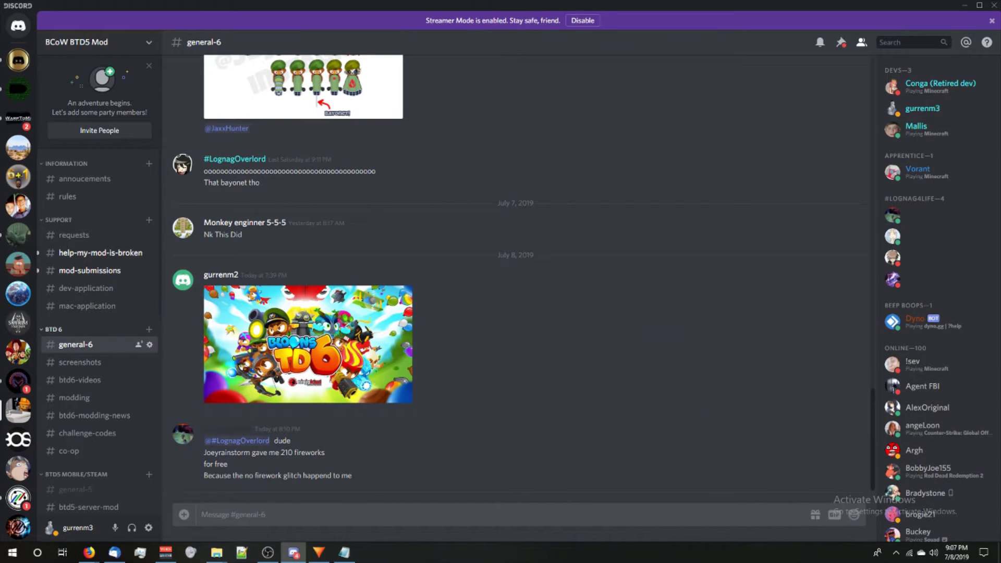
# Copy the ID of the general-6 channel and replace channelid1 with it in config.ini.
pyautogui.rightClick(81, 344)
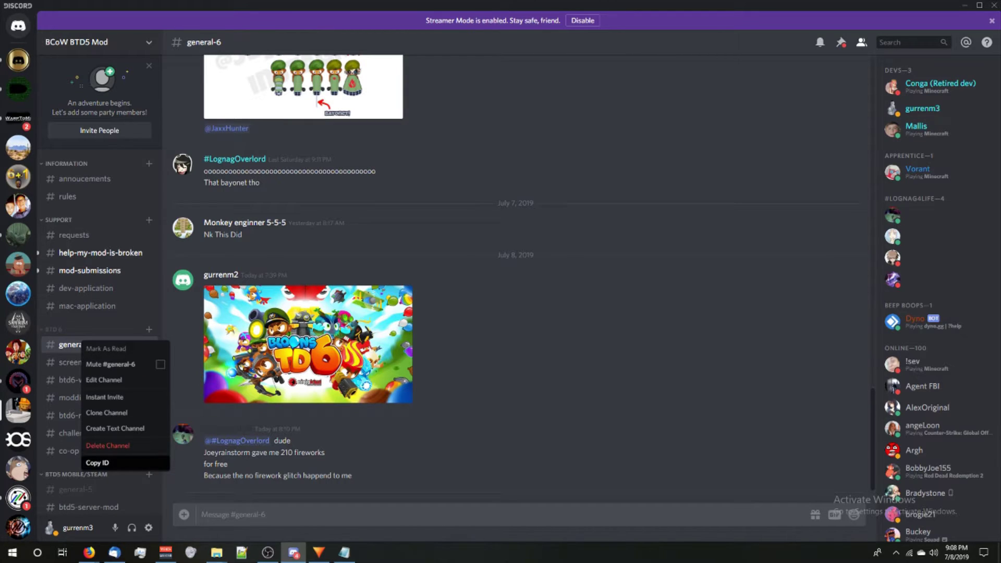
pyautogui.click(98, 462)
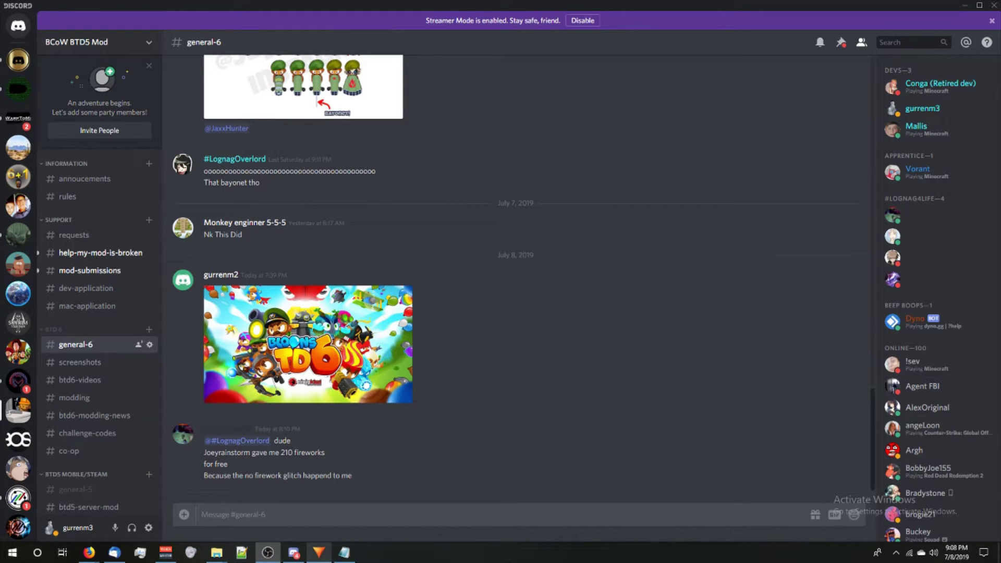
pyautogui.click(344, 553)
pyautogui.click(304, 283)
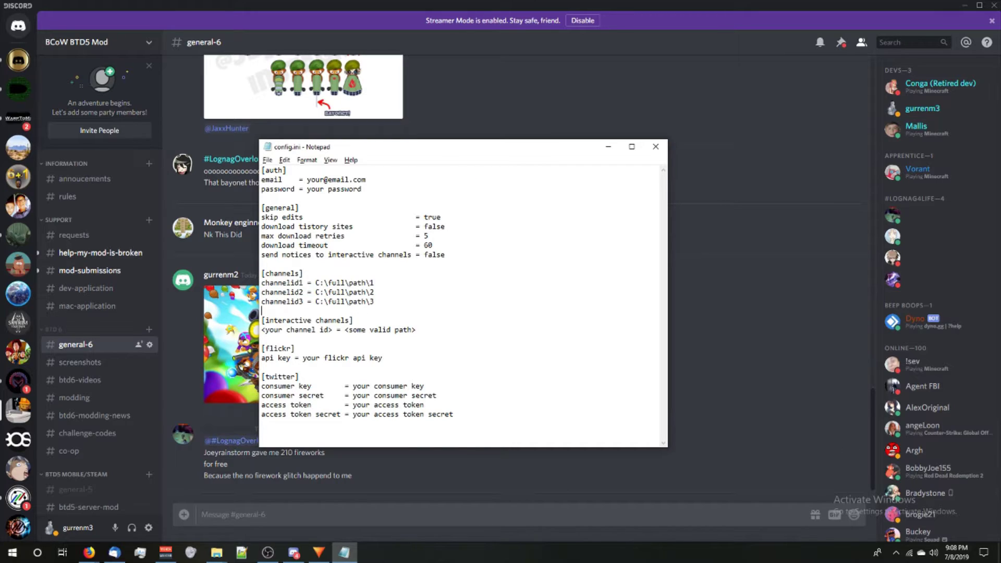
pyautogui.doubleClick(278, 282)
pyautogui.hotkey('ctrl', 'v')
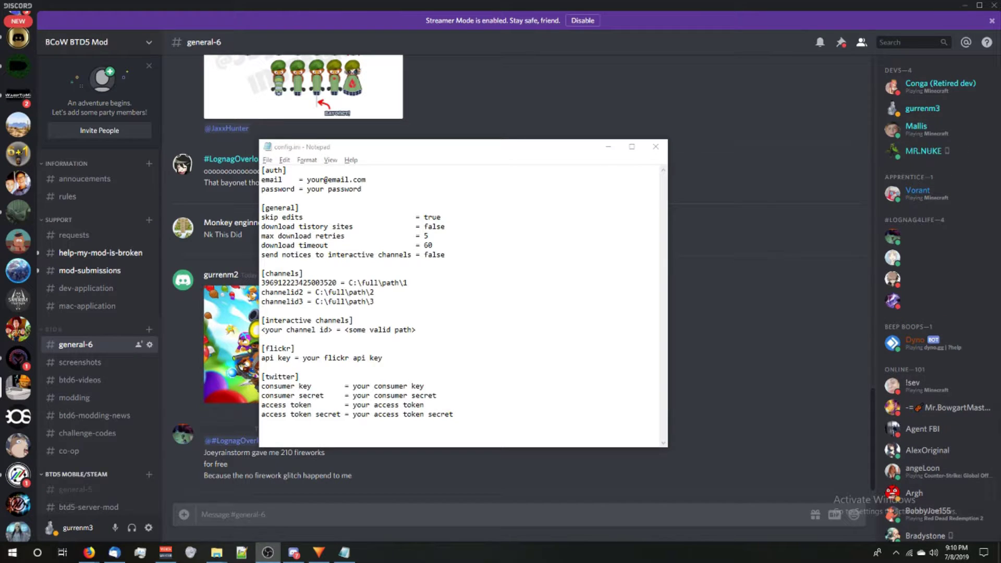
# Copy the full path of the Discord Stuff pictures folder and replace C:\full\path\1 with it in config.ini.
pyautogui.moveTo(216, 553)
pyautogui.click(193, 534)
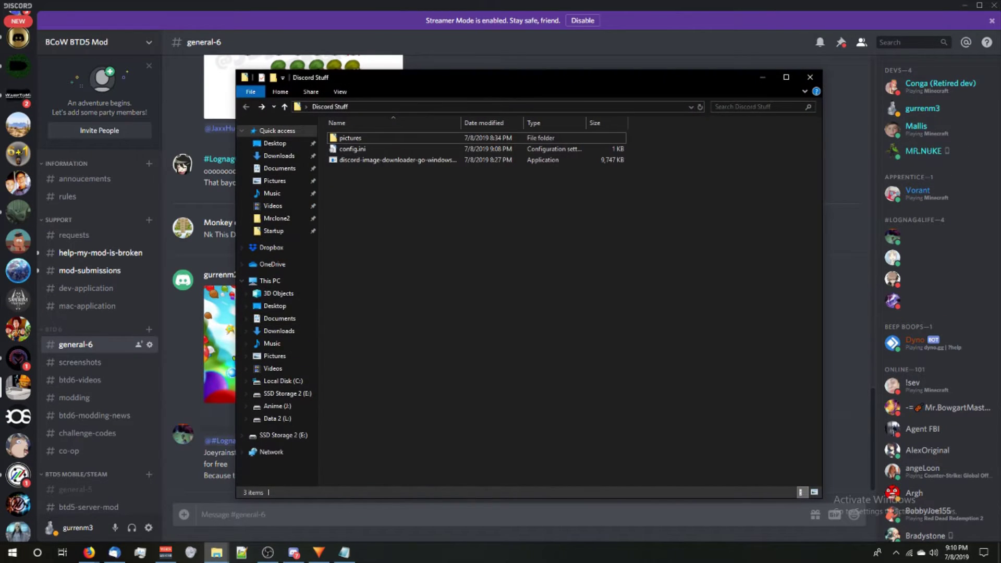
pyautogui.doubleClick(344, 138)
pyautogui.click(438, 107)
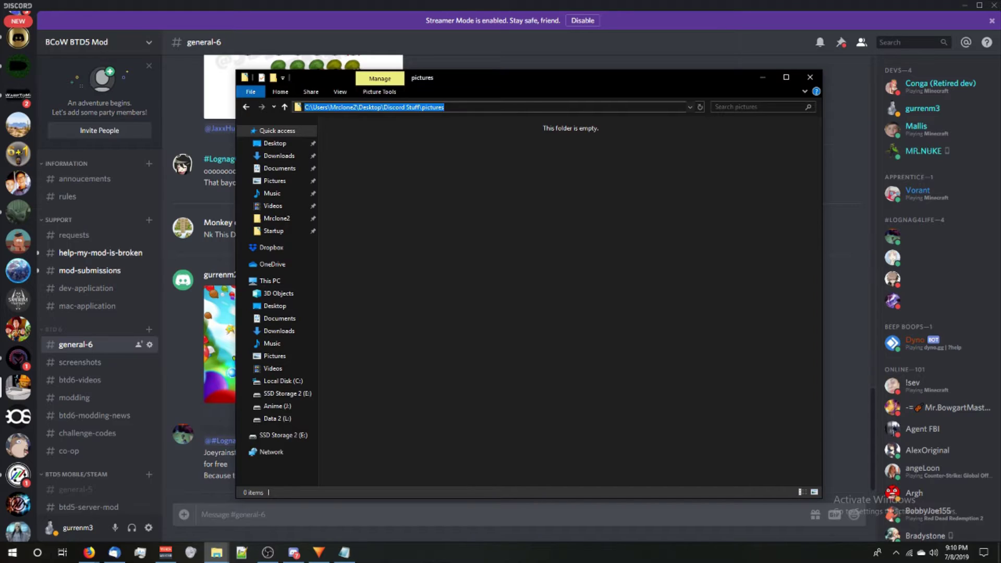
pyautogui.click(762, 77)
pyautogui.moveTo(261, 283); pyautogui.dragTo(345, 283)
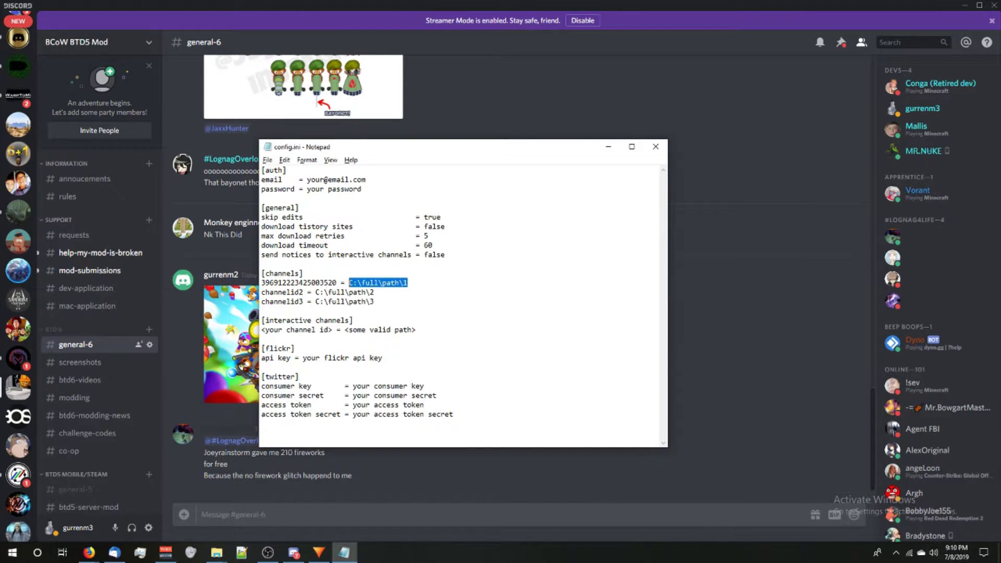
pyautogui.hotkey('ctrl', 'v')
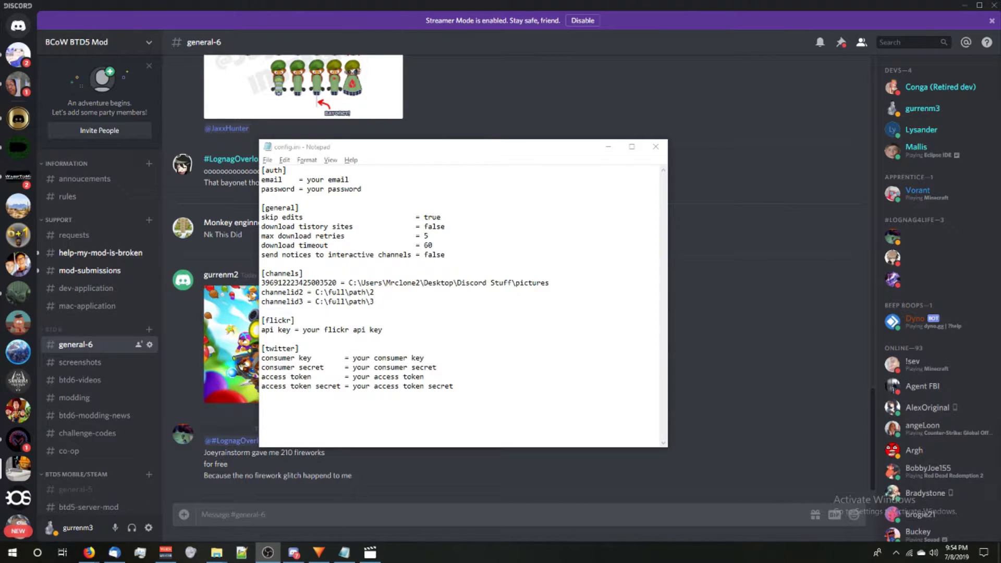
pyautogui.doubleClick(323, 283)
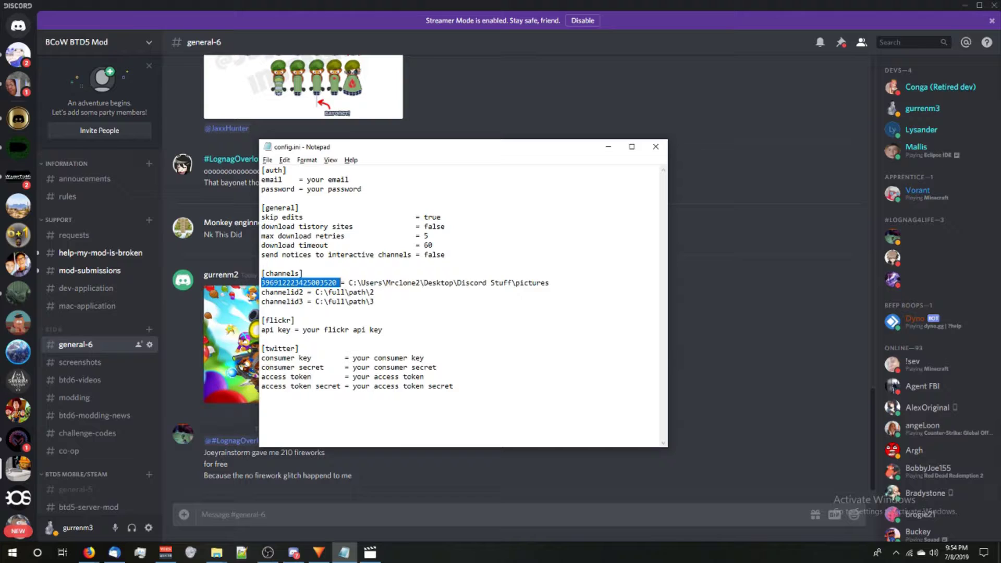
# Copy the two-line [interactive channels] block from the GitHub readme's old pictures section and insert it above [flickr] in config.ini.
pyautogui.hotkey('alt', 'Tab')
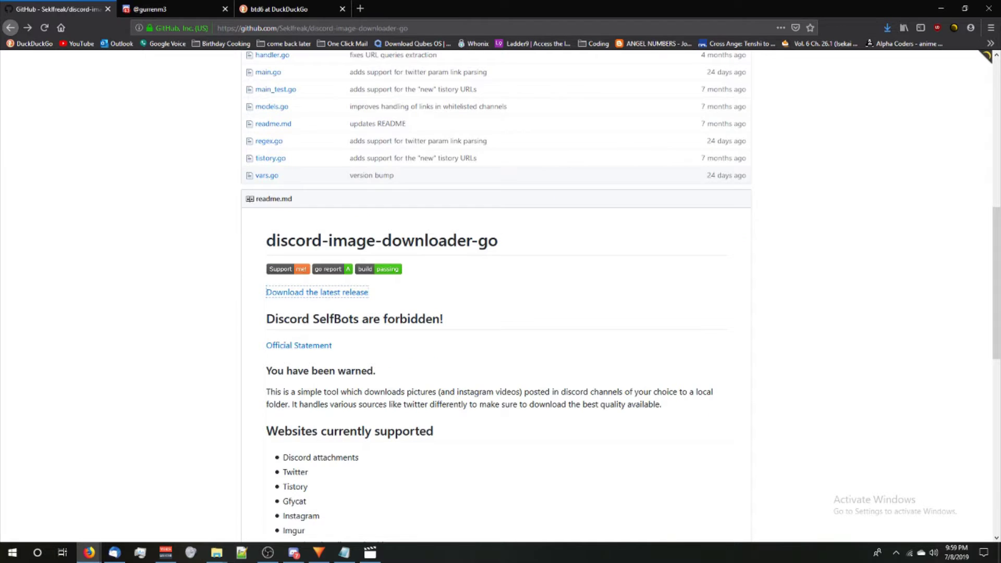
pyautogui.scroll(-10, 443, 220)
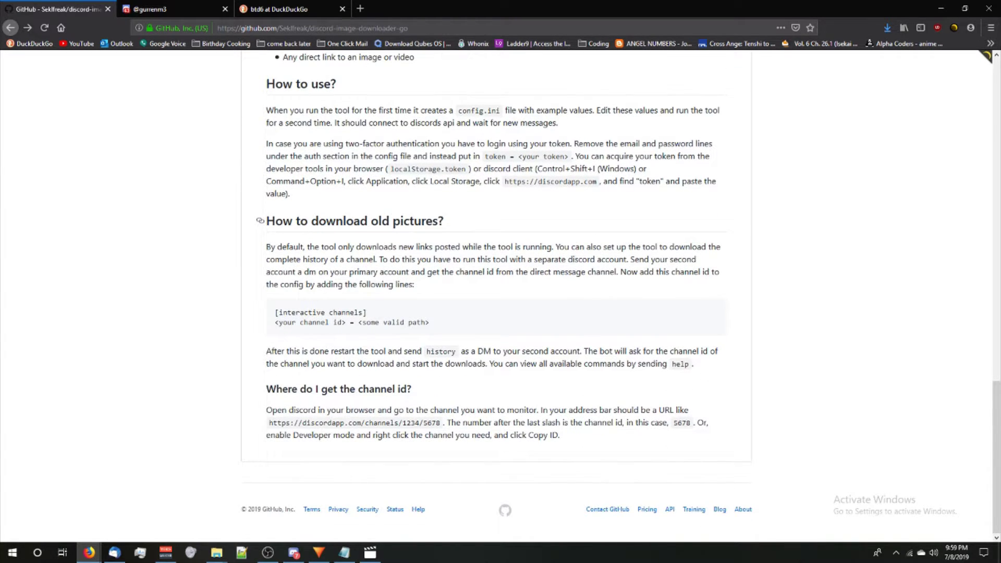
pyautogui.moveTo(443, 220); pyautogui.dragTo(260, 220)
pyautogui.moveTo(275, 312); pyautogui.dragTo(429, 322)
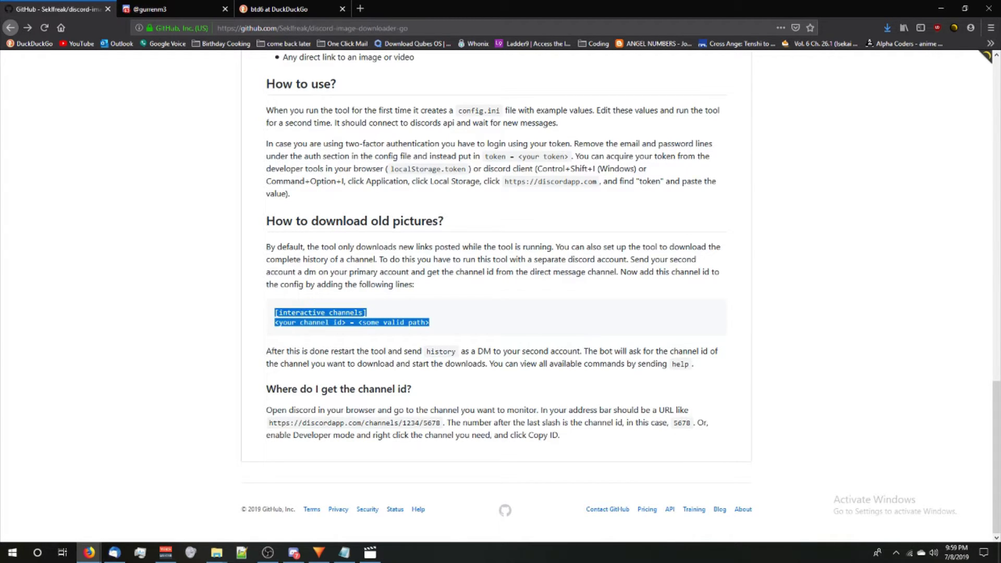
pyautogui.click(344, 552)
pyautogui.press('Return')
pyautogui.press('Return')
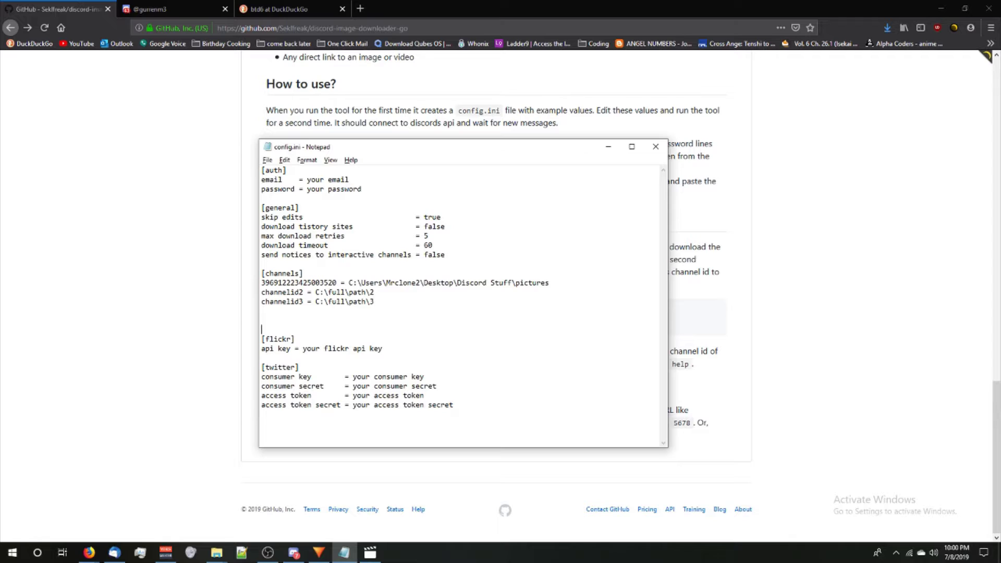
pyautogui.hotkey('ctrl', 'v')
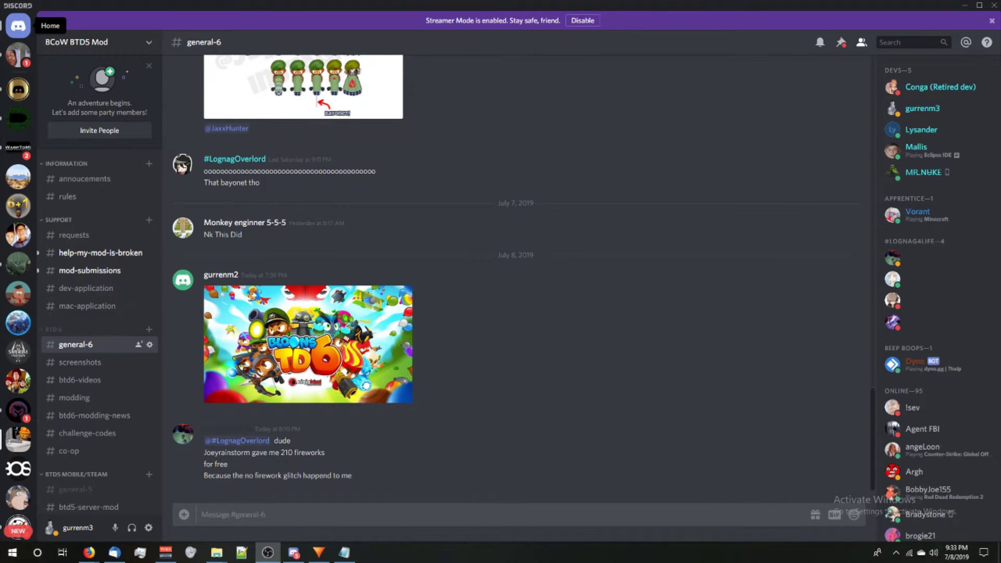
# Send the message "sadfas" to the second account in a Discord direct message.
pyautogui.click(18, 25)
pyautogui.write('sadfas')
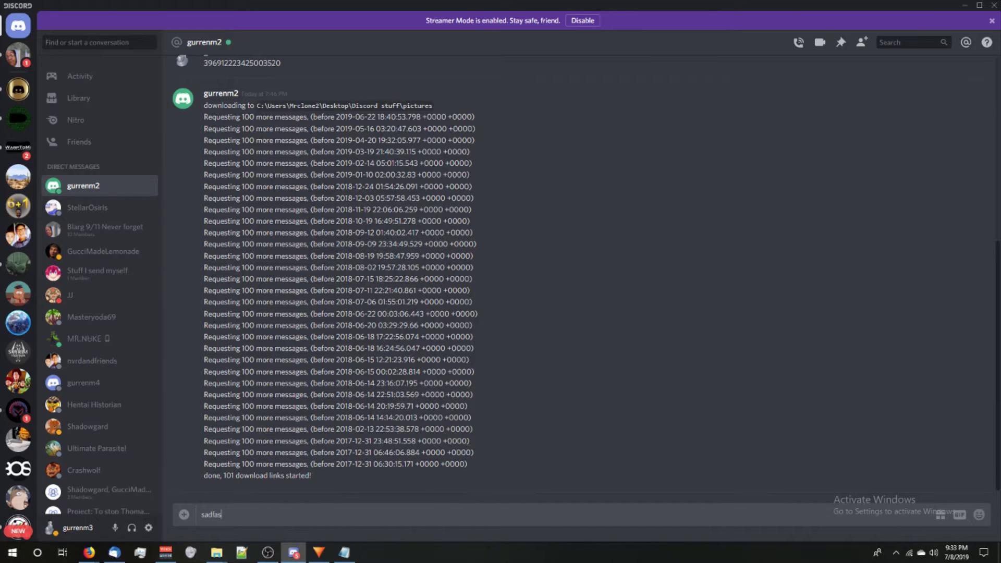
pyautogui.press('Return')
# Copy the direct message's channel ID from its web address in Firefox and replace <your channel id> with it in config.ini.
pyautogui.moveTo(89, 552)
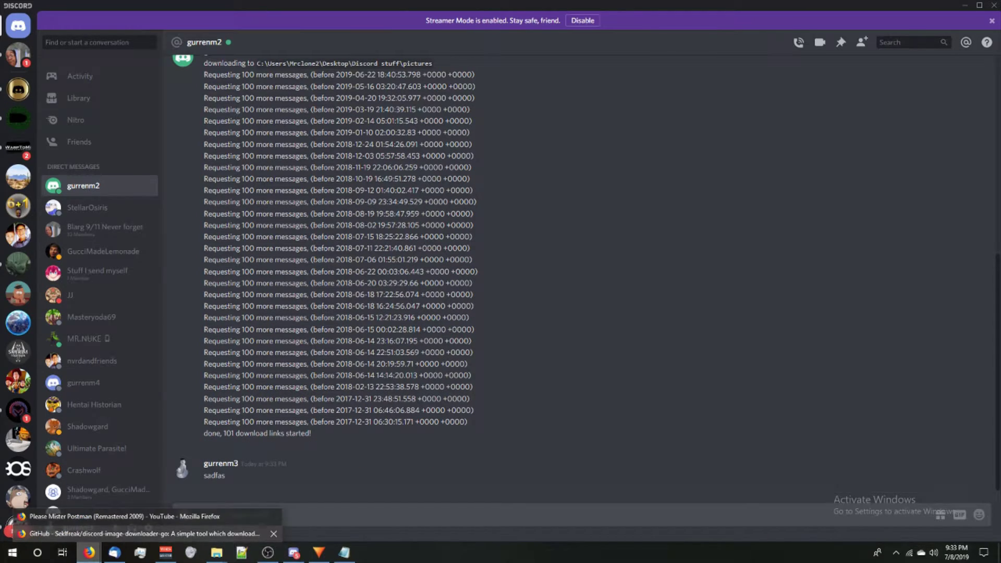
pyautogui.click(151, 534)
pyautogui.click(156, 9)
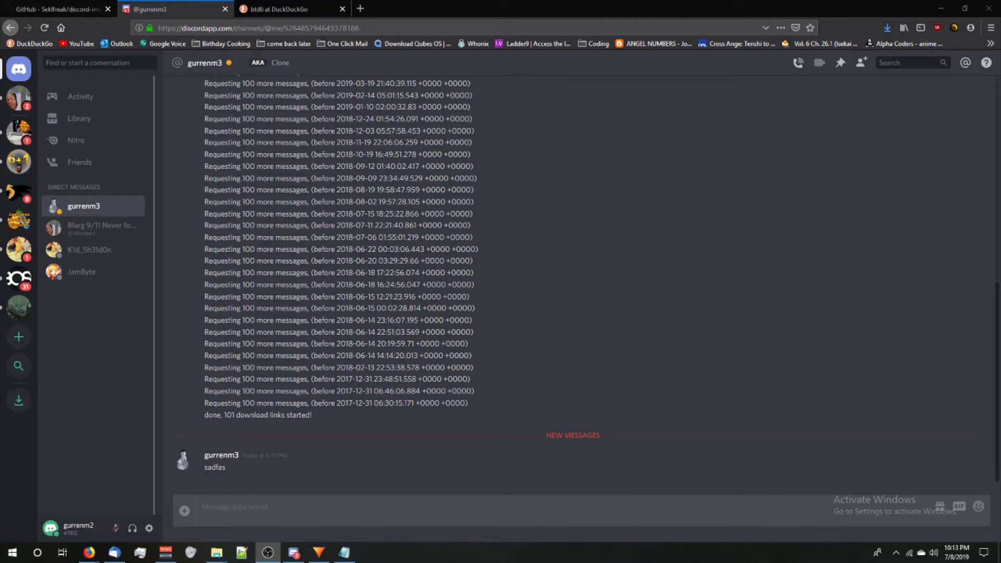
pyautogui.moveTo(359, 27); pyautogui.dragTo(284, 28)
pyautogui.hotkey('ctrl', 'c')
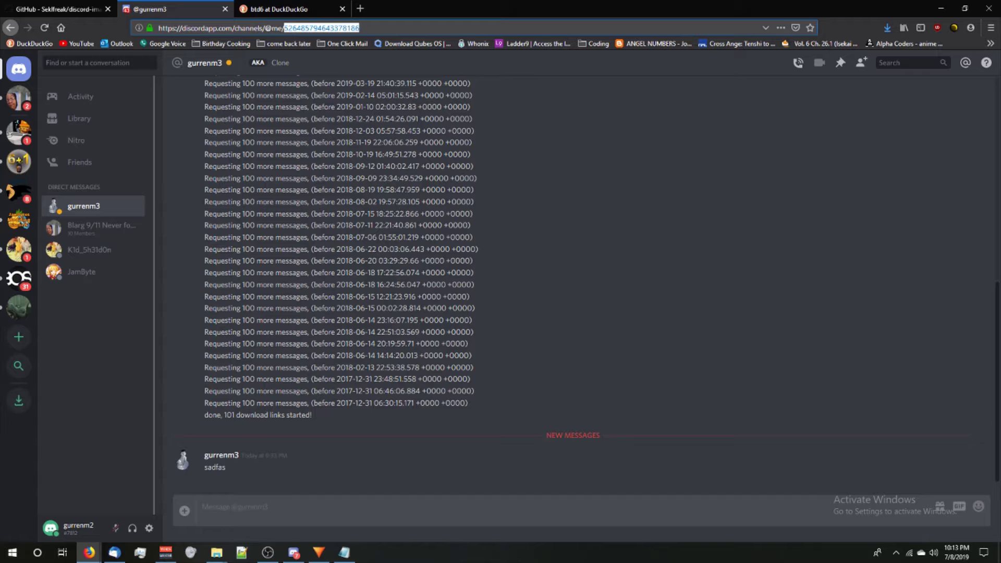
pyautogui.hotkey('alt', 'Tab')
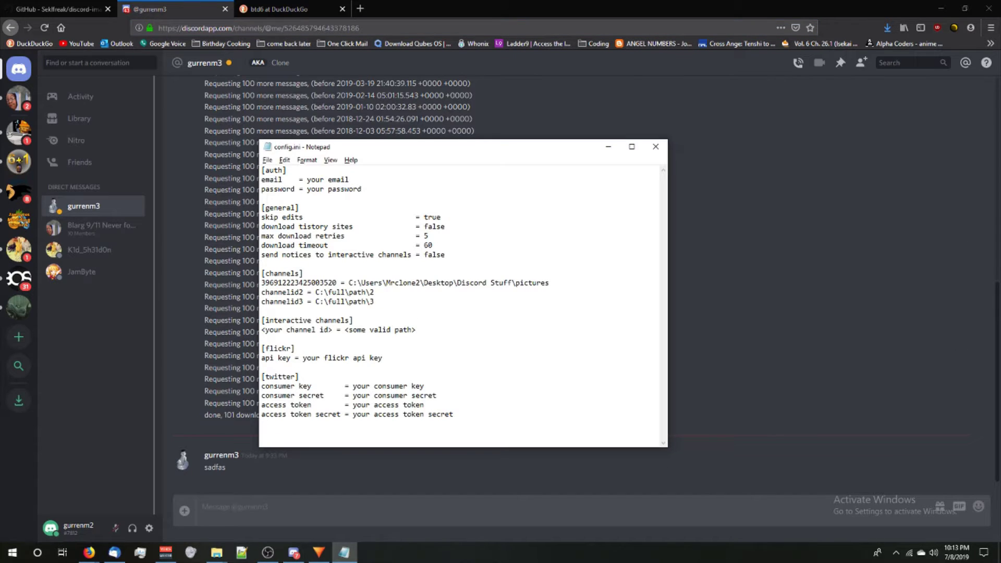
pyautogui.moveTo(332, 329); pyautogui.dragTo(262, 330)
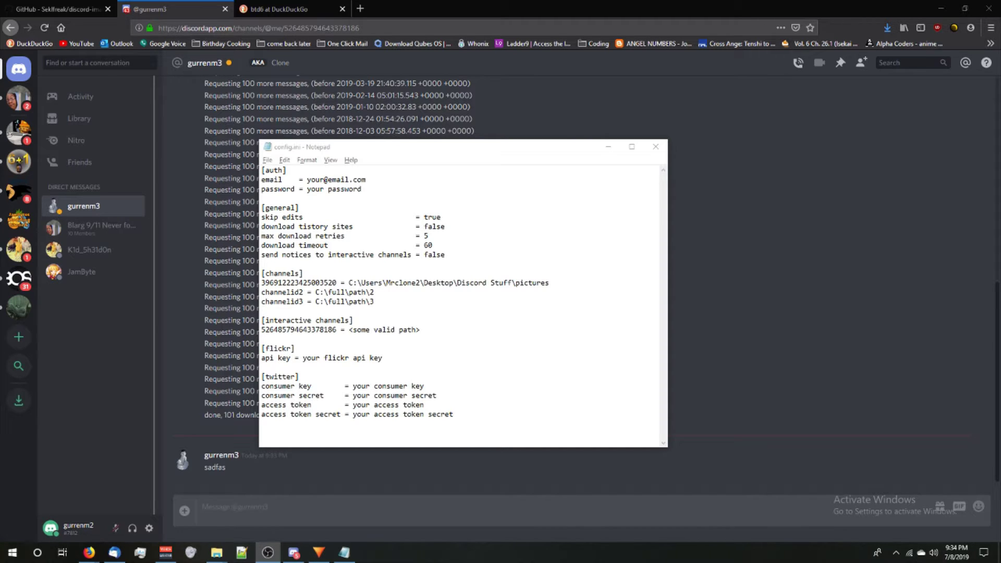
# Replace <some valid path> with the pictures folder path from the first channel entry, and review the auth and channel entries.
pyautogui.moveTo(549, 283); pyautogui.dragTo(350, 282)
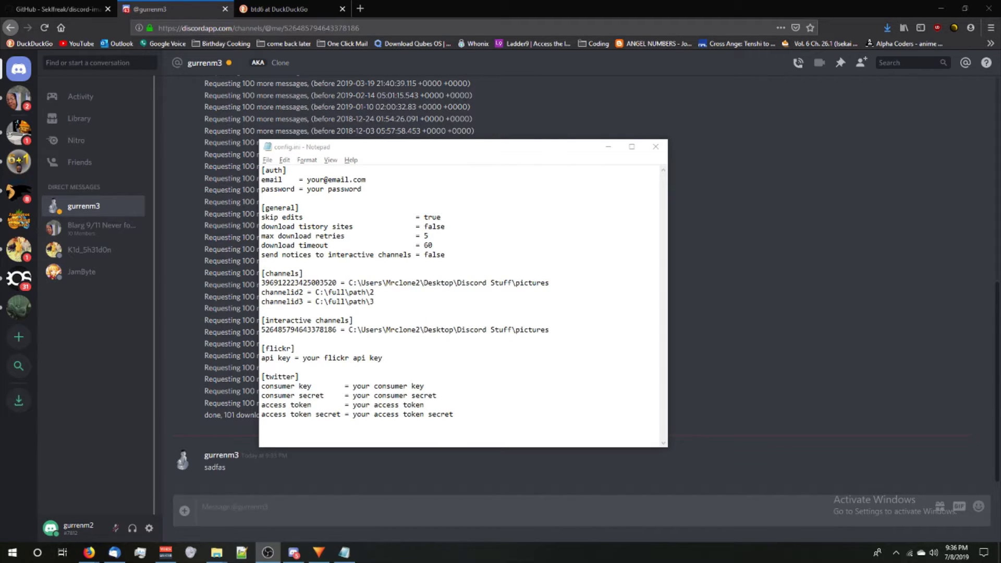
pyautogui.moveTo(366, 179); pyautogui.dragTo(307, 189)
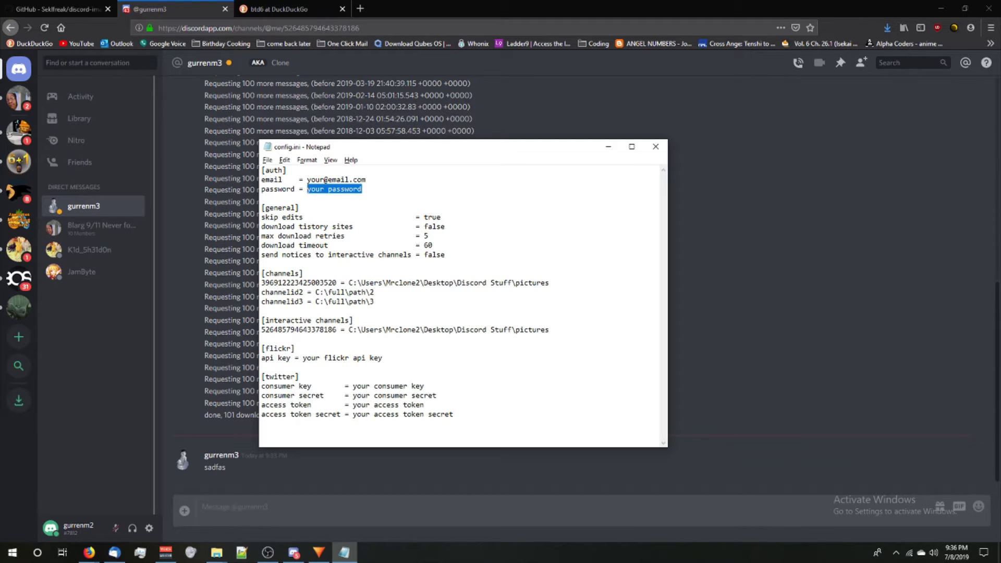
pyautogui.moveTo(336, 282); pyautogui.dragTo(261, 282)
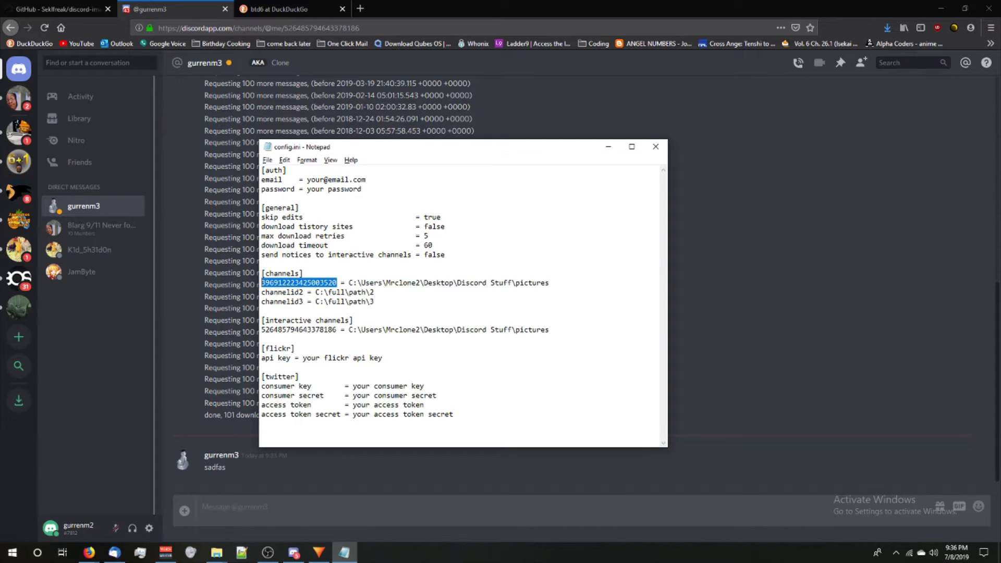
pyautogui.moveTo(349, 283); pyautogui.dragTo(550, 282)
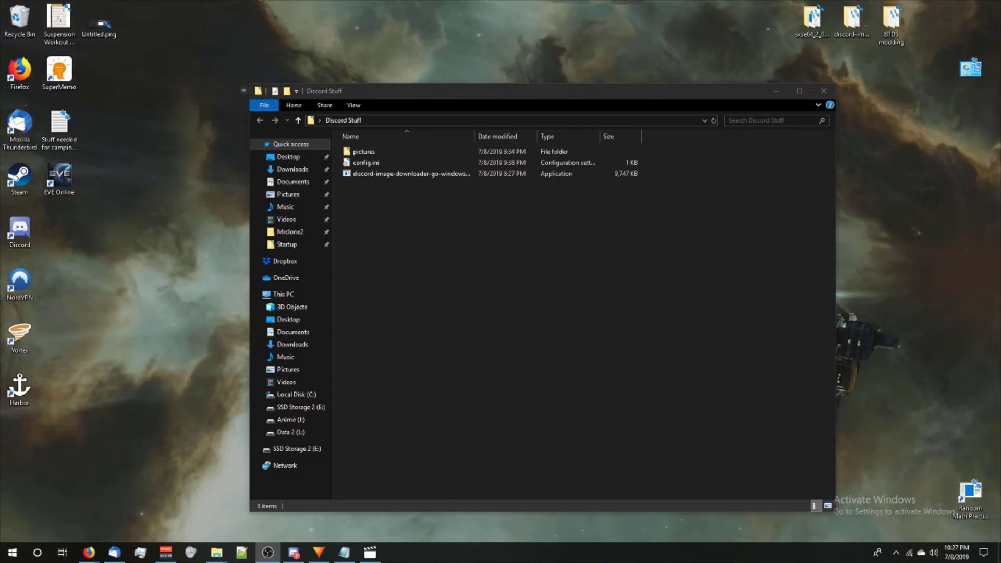
# Run discord-image-downloader-go-windows-amd64.exe from the Discord Stuff folder, check the connected account, and open the pictures folder.
pyautogui.doubleClick(410, 173)
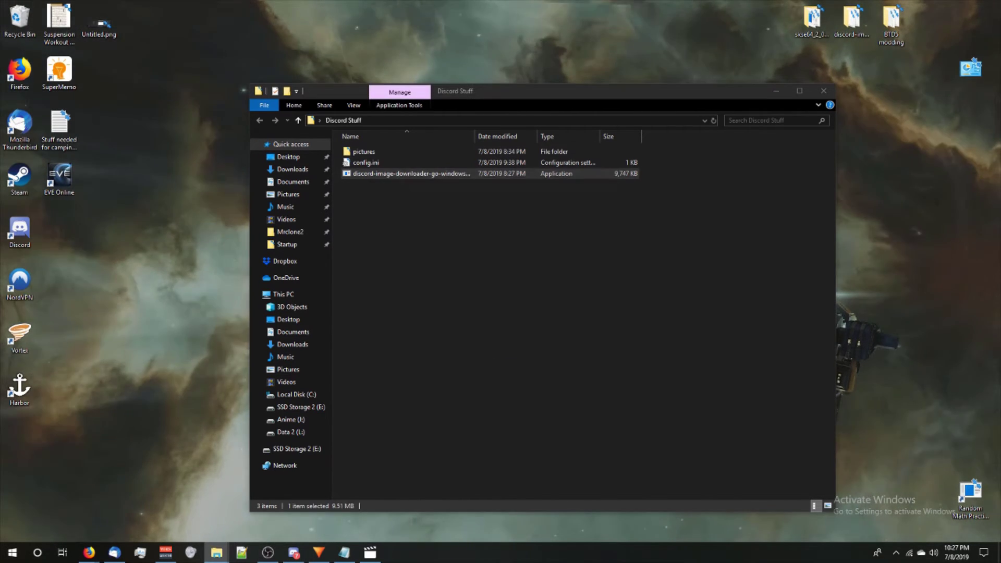
pyautogui.click(533, 286)
pyautogui.click(397, 188)
pyautogui.moveTo(134, 81); pyautogui.dragTo(179, 81)
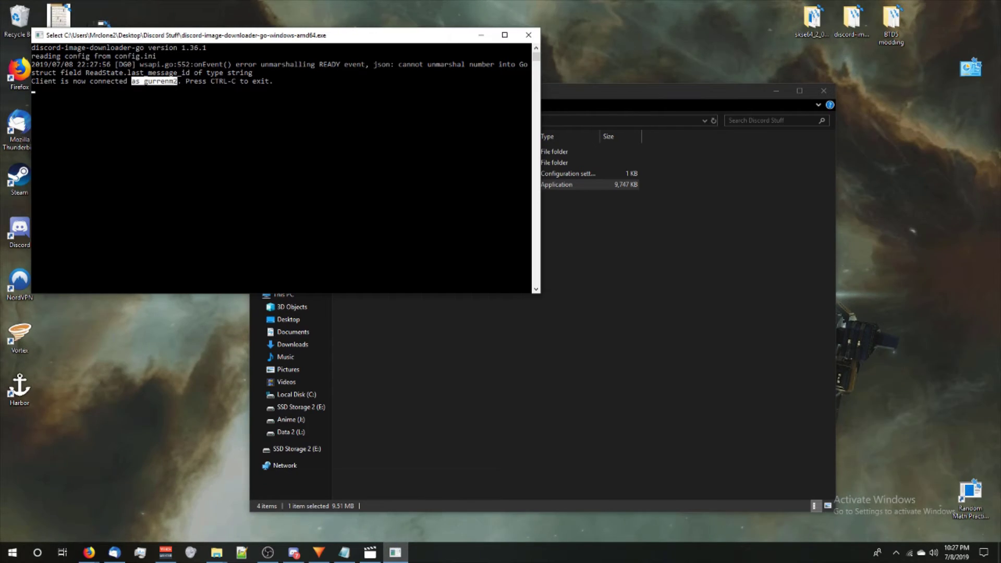
pyautogui.click(187, 114)
pyautogui.click(268, 552)
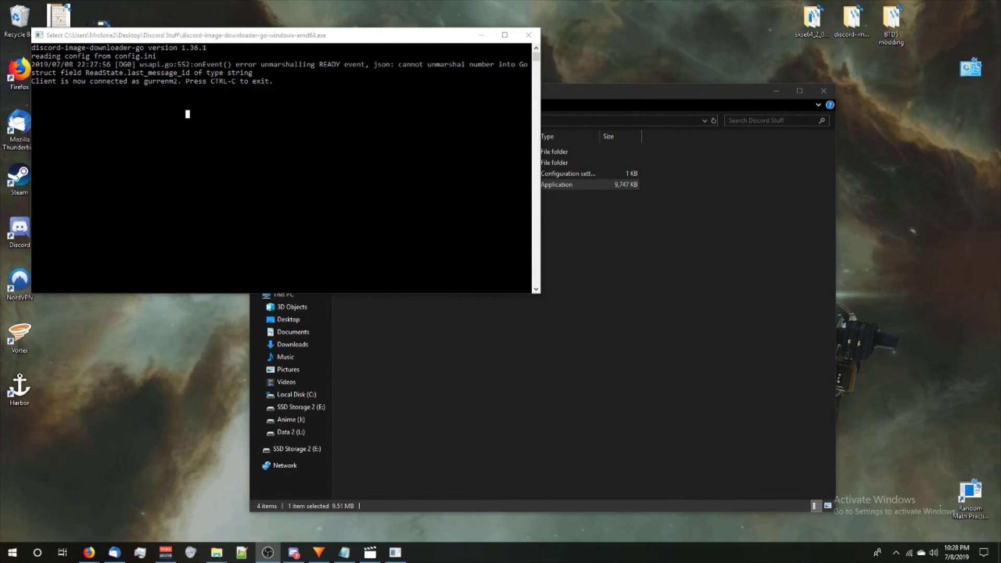
pyautogui.doubleClick(558, 163)
pyautogui.moveTo(407, 186); pyautogui.dragTo(684, 286)
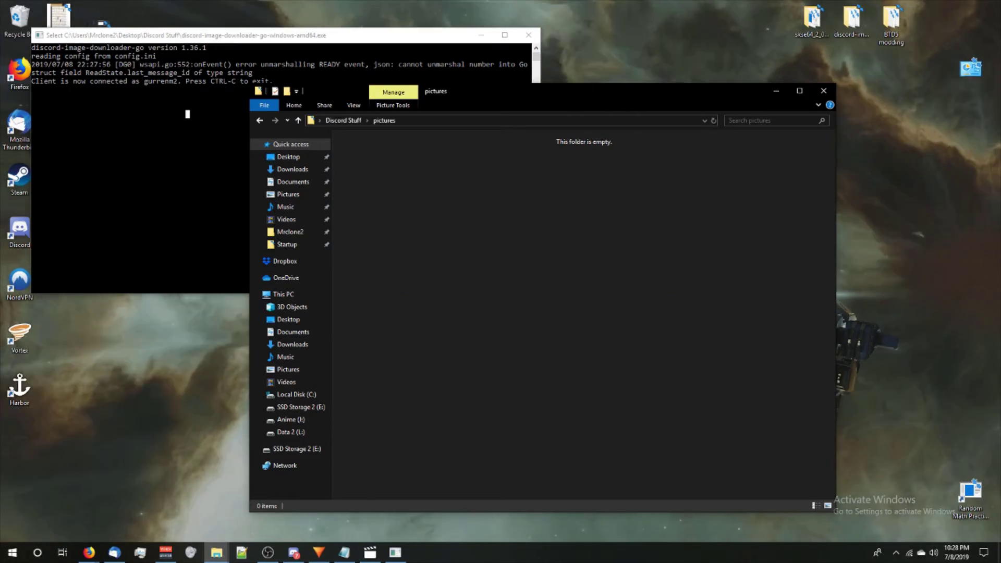
# Upload the copied image as iu.png to the general-6 Discord channel and check the pictures folder for its download.
pyautogui.click(89, 552)
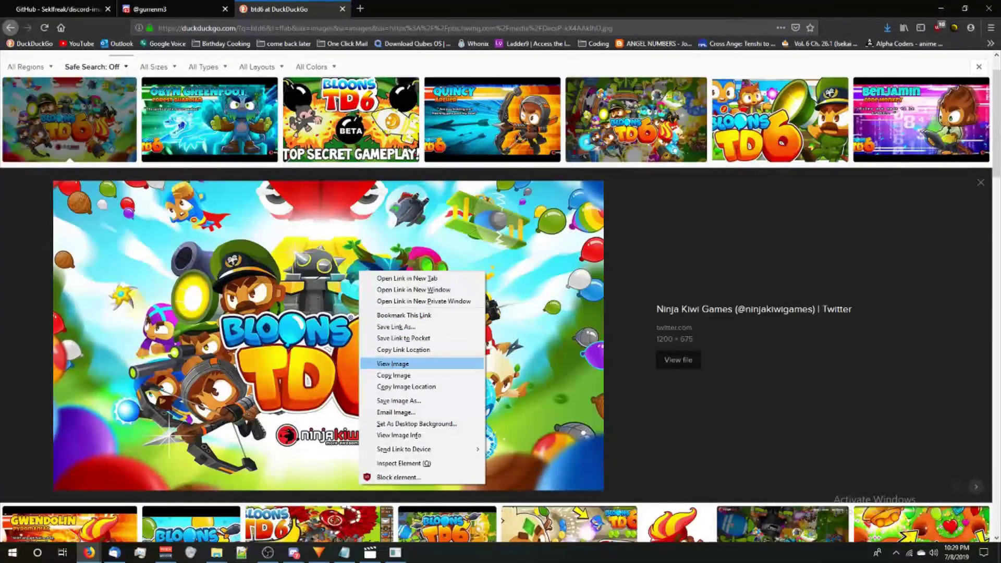
pyautogui.click(397, 374)
pyautogui.click(294, 552)
pyautogui.hotkey('ctrl', 'v')
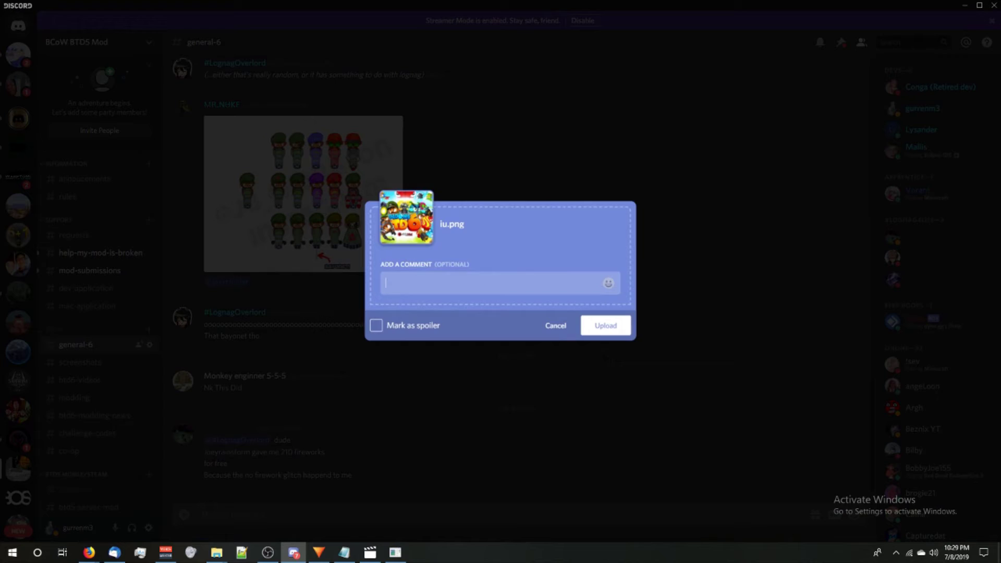
pyautogui.press('Return')
pyautogui.click(217, 552)
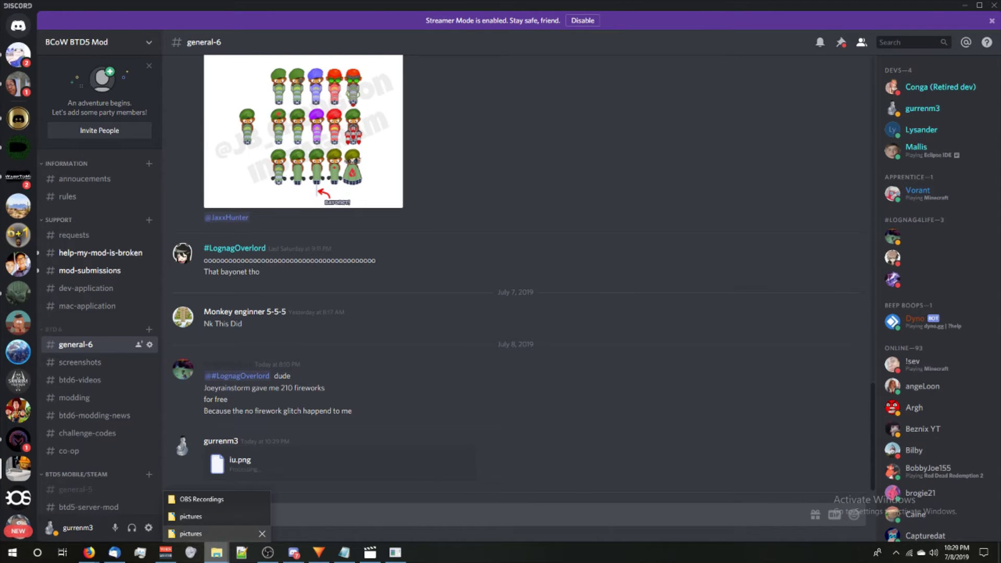
pyautogui.click(214, 535)
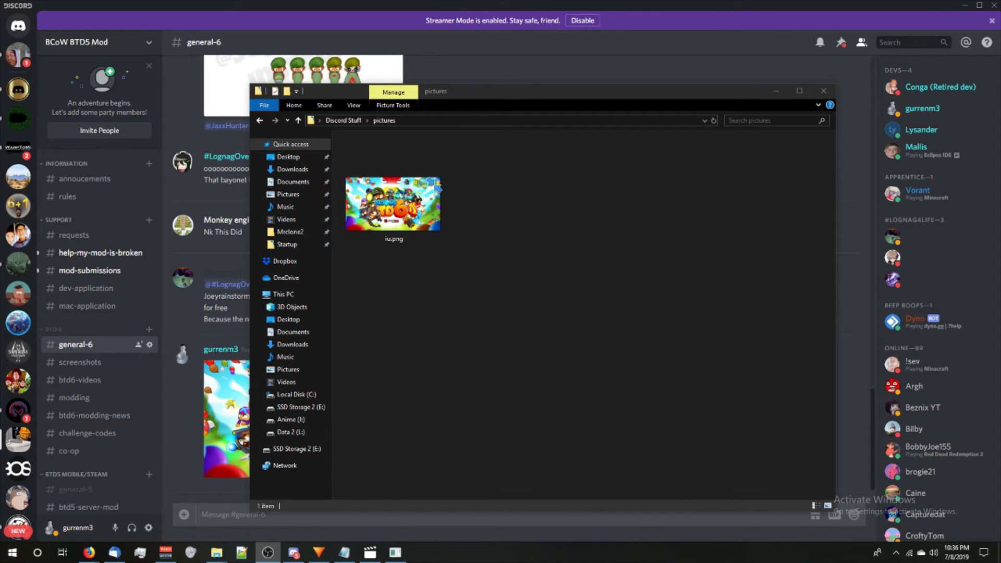
# Send "history" as a direct message to the second account in Discord.
pyautogui.click(18, 26)
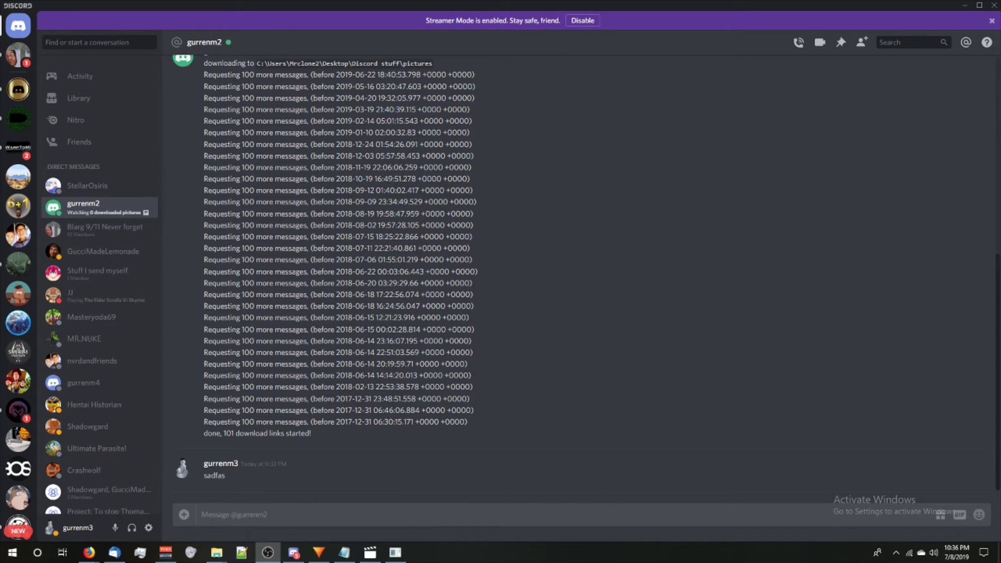
pyautogui.write('history')
pyautogui.press('Return')
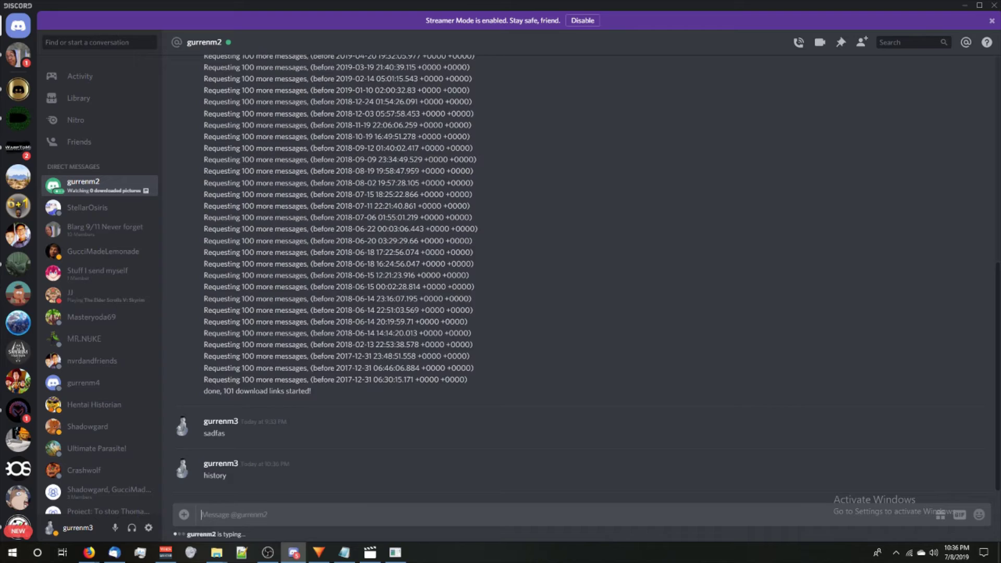
# Read the bot's request for channel IDs and reply with the ID of the general-6 channel.
pyautogui.moveTo(437, 476); pyautogui.dragTo(202, 465)
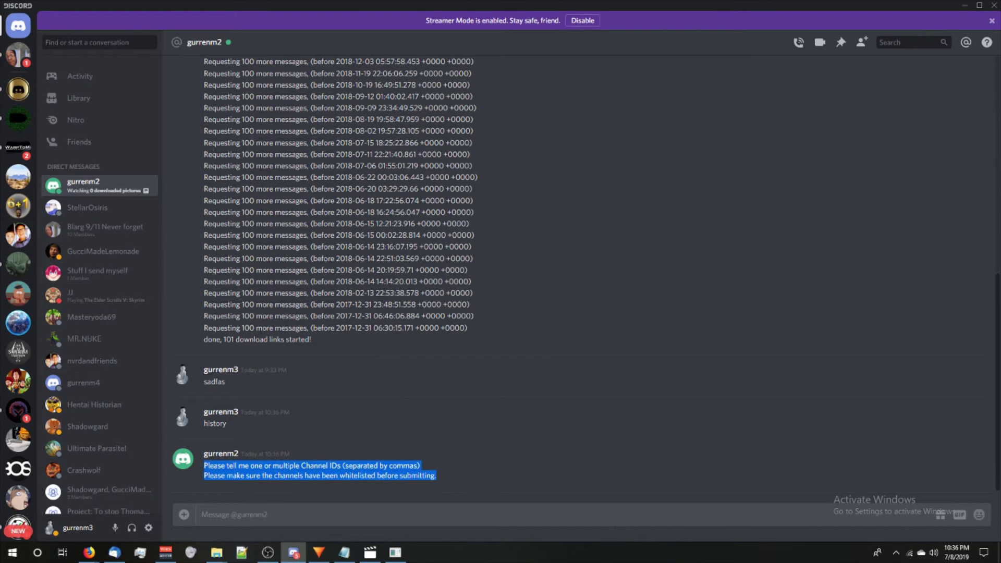
pyautogui.click(202, 489)
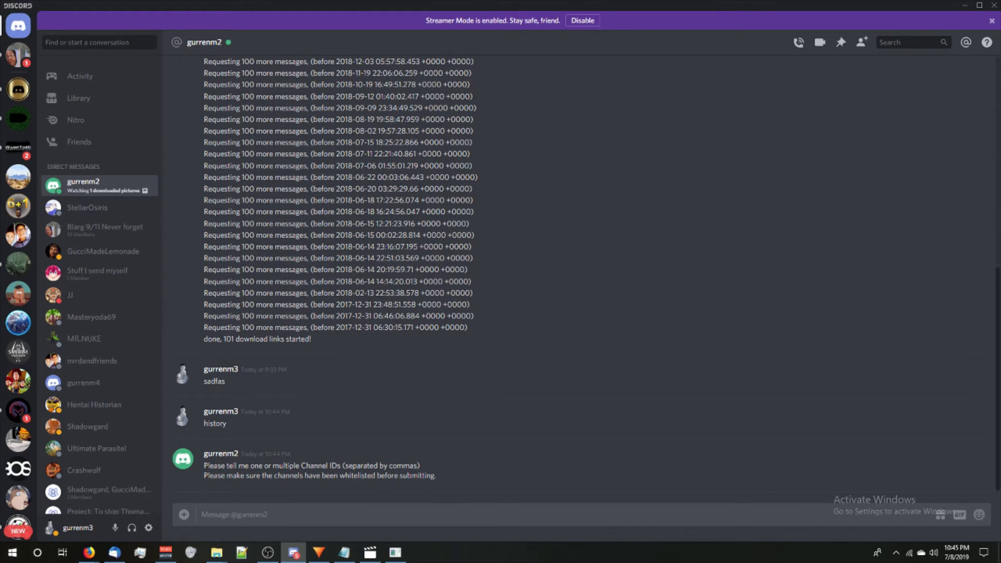
pyautogui.hotkey('ctrl', 'v')
pyautogui.write(',')
pyautogui.hotkey('ctrl', 'v')
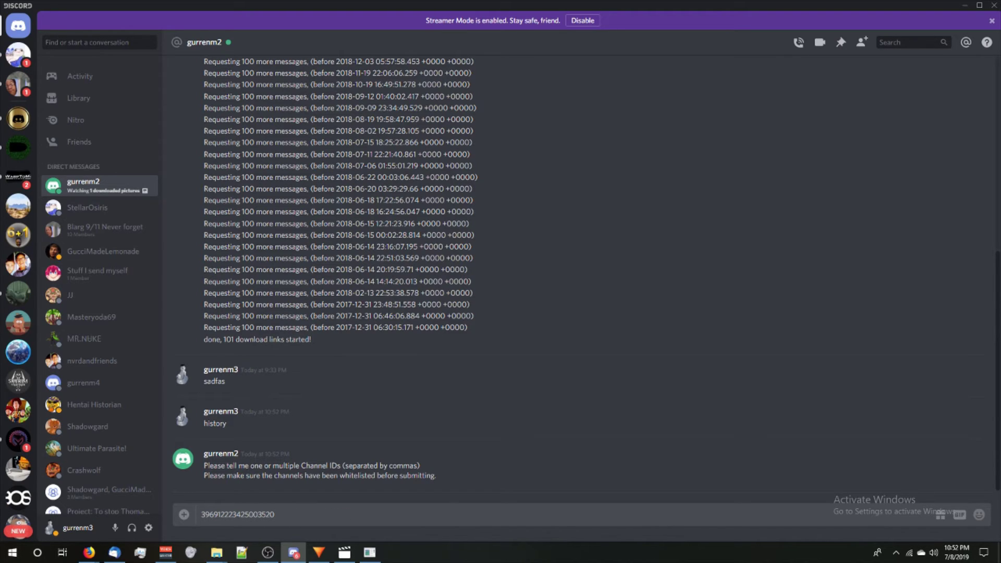
pyautogui.press('Return')
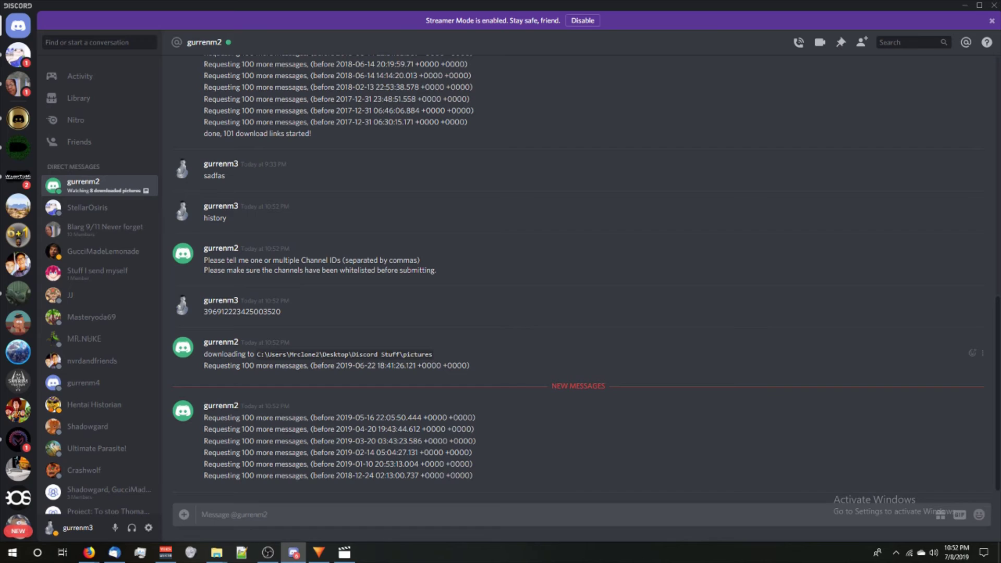
# Check the download path and message requests in the bot's reply, and send "help" to list its commands.
pyautogui.moveTo(257, 354); pyautogui.dragTo(433, 354)
pyautogui.click(449, 365)
pyautogui.moveTo(203, 366); pyautogui.dragTo(471, 366)
pyautogui.click(470, 365)
pyautogui.write('help')
pyautogui.press('Return')
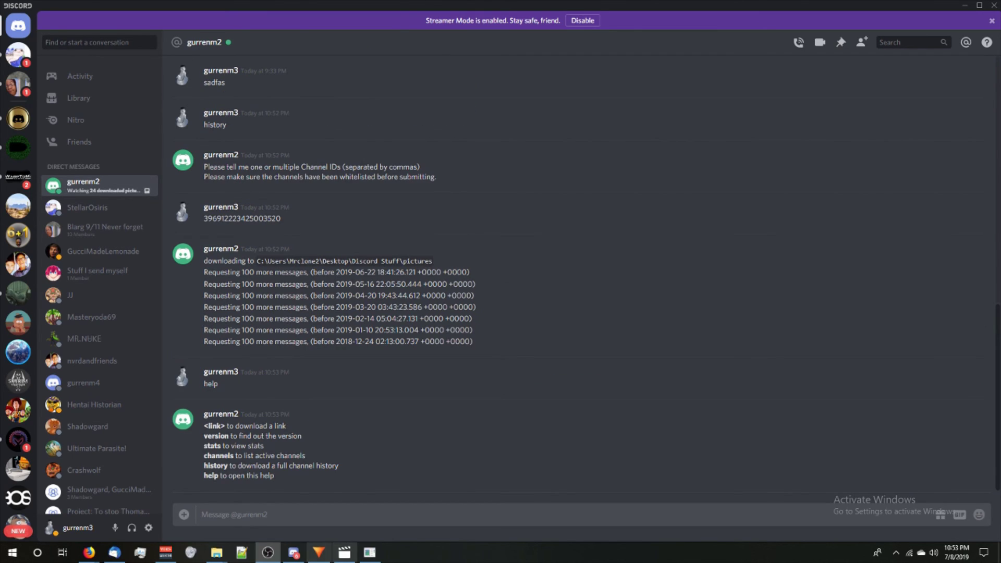
# Stop the running discord-image-downloader-go process in its console window.
pyautogui.click(369, 553)
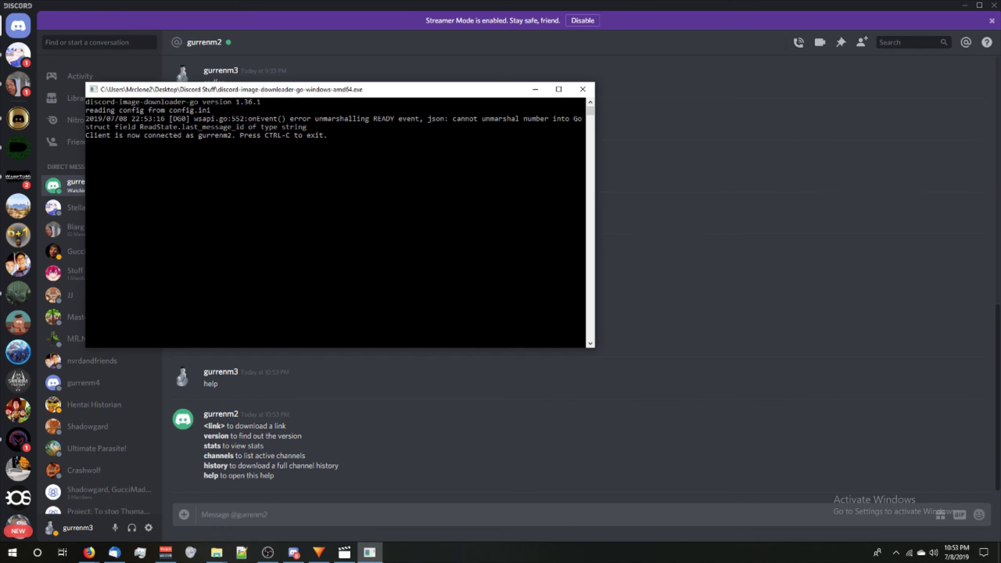
pyautogui.hotkey('ctrl', 'c')
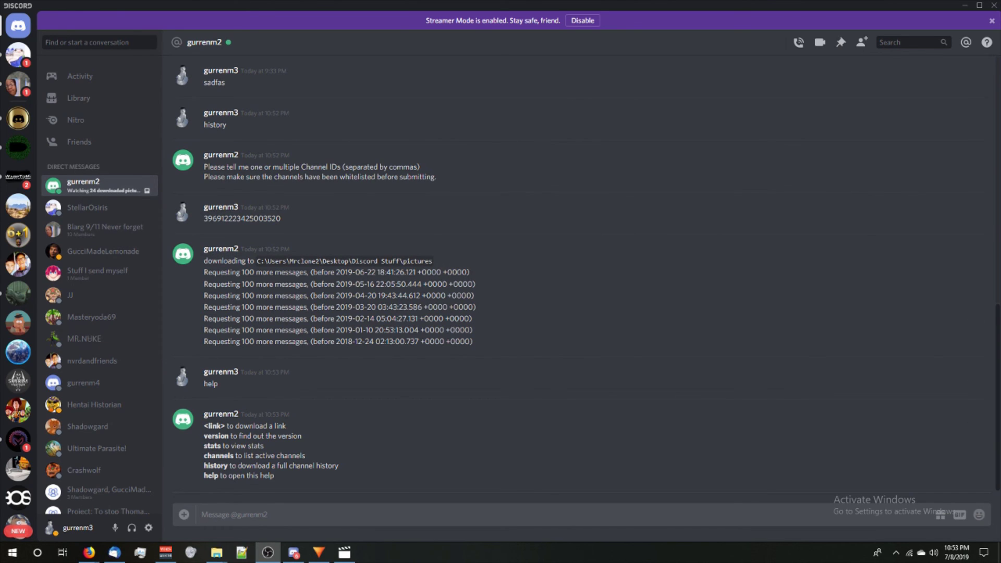